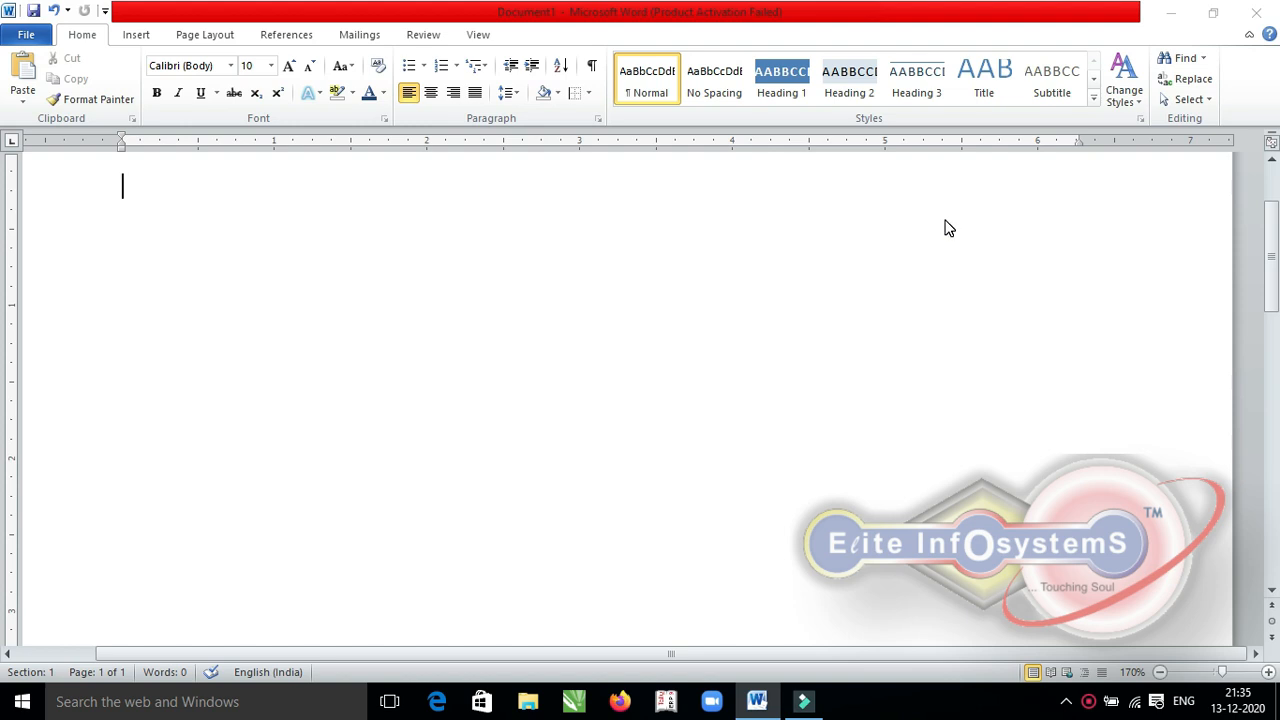
# Fill the blank document with sample paragraphs using the =rand() function.
pyautogui.write('=rand()')
pyautogui.press('Return')
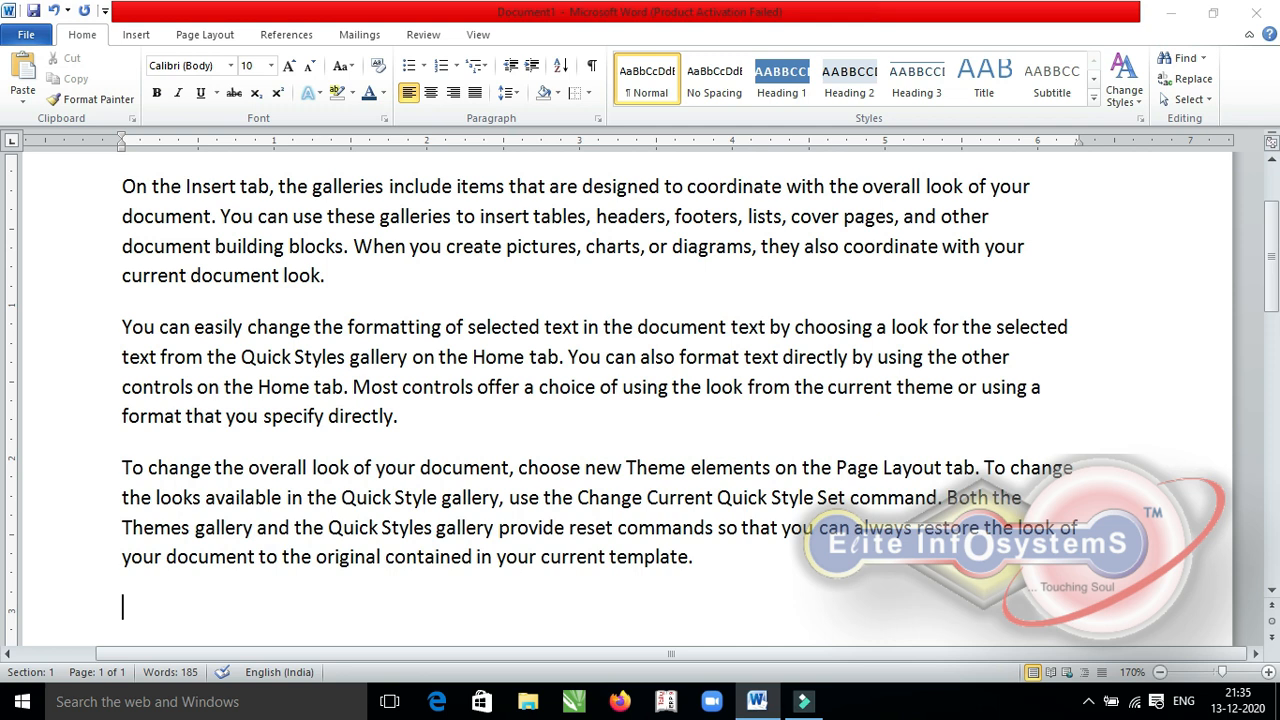
# Move the insertion point line by line up and down through the sample paragraphs.
pyautogui.press('Up')
pyautogui.press('Up')
pyautogui.press('Up')
pyautogui.press('Up')
pyautogui.press('Up')
pyautogui.press('Up')
pyautogui.press('Up')
pyautogui.press('Up')
pyautogui.press('Up')
pyautogui.press('Up')
pyautogui.press('Up')
pyautogui.press('Down')
pyautogui.press('Down')
pyautogui.press('Down')
pyautogui.press('Down')
pyautogui.press('Down')
pyautogui.press('Down')
pyautogui.press('Down')
pyautogui.press('Down')
pyautogui.press('Down')
pyautogui.press('Up')
pyautogui.press('Up')
pyautogui.press('Up')
pyautogui.press('Up')
pyautogui.press('Up')
pyautogui.press('Up')
pyautogui.press('Right')
pyautogui.press('Right')
pyautogui.press('Right')
pyautogui.press('Right')
pyautogui.press('Up')
pyautogui.press('Up')
pyautogui.press('Up')
pyautogui.press('Down')
pyautogui.press('Down')
pyautogui.press('Down')
pyautogui.press('Down')
pyautogui.press('Down')
pyautogui.press('Down')
pyautogui.press('Down')
pyautogui.press('Down')
pyautogui.press('Down')
# Move the insertion point character by character forward and back along the text.
pyautogui.press('Right')
pyautogui.press('Right')
pyautogui.press('Right')
pyautogui.press('Right')
pyautogui.press('Right')
pyautogui.press('Right')
pyautogui.press('Right')
pyautogui.press('Right')
pyautogui.press('Right')
pyautogui.press('Right')
pyautogui.press('Right')
pyautogui.press('Right')
pyautogui.press('Right')
pyautogui.press('Right')
pyautogui.press('Right')
pyautogui.press('Right')
pyautogui.press('Right')
pyautogui.press('Right')
pyautogui.press('Right')
pyautogui.press('Right')
pyautogui.press('Right')
pyautogui.press('Right')
pyautogui.press('Right')
pyautogui.press('Right')
pyautogui.press('Right')
pyautogui.press('Right')
pyautogui.press('Right')
pyautogui.press('Right')
pyautogui.press('Right')
pyautogui.press('Right')
pyautogui.press('Right')
pyautogui.press('Right')
pyautogui.press('Right')
pyautogui.press('Right')
pyautogui.press('Right')
pyautogui.press('Right')
pyautogui.press('Right')
pyautogui.press('Right')
pyautogui.press('Right')
pyautogui.press('Right')
pyautogui.press('Right')
pyautogui.press('Right')
pyautogui.press('Right')
pyautogui.press('Right')
pyautogui.press('Right')
pyautogui.press('Right')
pyautogui.press('Right')
pyautogui.press('Right')
pyautogui.press('Right')
pyautogui.press('Right')
pyautogui.press('Right')
pyautogui.press('Right')
pyautogui.press('Left')
pyautogui.press('Left')
pyautogui.press('Left')
pyautogui.press('Left')
pyautogui.press('Left')
pyautogui.press('Left')
pyautogui.press('Left')
pyautogui.press('Left')
pyautogui.press('Left')
pyautogui.press('Left')
pyautogui.press('Left')
pyautogui.press('Left')
pyautogui.press('Left')
pyautogui.press('Left')
pyautogui.press('Left')
pyautogui.press('Left')
pyautogui.press('Left')
pyautogui.press('Left')
pyautogui.press('Left')
pyautogui.press('Left')
pyautogui.press('Left')
pyautogui.press('Left')
pyautogui.press('Left')
pyautogui.press('Left')
pyautogui.press('Left')
pyautogui.press('Left')
pyautogui.press('Left')
pyautogui.press('Left')
pyautogui.press('Left')
pyautogui.press('Left')
pyautogui.press('Left')
pyautogui.press('Left')
pyautogui.press('Left')
pyautogui.press('Left')
pyautogui.press('Right')
pyautogui.press('Right')
pyautogui.press('Right')
pyautogui.press('Right')
pyautogui.press('Right')
pyautogui.press('Right')
pyautogui.press('Right')
pyautogui.press('Right')
# Navigate the insertion point through the paragraphs in all four directions, by single lines and single characters.
pyautogui.press('Up')
pyautogui.press('Up')
pyautogui.press('Up')
pyautogui.press('Up')
pyautogui.press('Up')
pyautogui.press('Up')
pyautogui.press('Right')
pyautogui.press('Right')
pyautogui.press('Right')
pyautogui.press('Right')
pyautogui.press('Right')
pyautogui.press('Right')
pyautogui.press('Right')
pyautogui.press('Right')
pyautogui.press('Right')
pyautogui.press('Right')
pyautogui.press('Right')
pyautogui.press('Right')
pyautogui.press('Right')
pyautogui.press('Right')
pyautogui.press('Right')
pyautogui.press('Right')
pyautogui.press('Right')
pyautogui.press('Right')
pyautogui.press('Right')
pyautogui.press('Right')
pyautogui.press('Right')
pyautogui.press('Down')
pyautogui.press('Down')
pyautogui.press('Down')
pyautogui.press('Down')
pyautogui.press('Down')
pyautogui.press('Down')
pyautogui.press('Down')
pyautogui.press('Down')
pyautogui.press('Down')
pyautogui.press('Down')
pyautogui.press('Up')
pyautogui.press('Up')
pyautogui.press('Down')
pyautogui.press('Down')
pyautogui.press('Down')
pyautogui.press('Down')
pyautogui.press('Up')
pyautogui.press('Up')
pyautogui.press('Up')
pyautogui.press('Down')
pyautogui.press('Down')
pyautogui.press('Down')
pyautogui.press('Down')
pyautogui.press('Down')
pyautogui.press('Down')
pyautogui.press('Left')
pyautogui.press('Left')
pyautogui.press('Left')
pyautogui.press('Left')
pyautogui.press('Left')
pyautogui.press('Left')
pyautogui.press('Left')
pyautogui.press('Left')
pyautogui.press('Left')
pyautogui.press('Left')
pyautogui.press('Left')
pyautogui.press('Left')
pyautogui.press('Left')
pyautogui.press('Left')
pyautogui.press('Left')
pyautogui.press('Down')
pyautogui.press('Down')
pyautogui.press('Down')
pyautogui.press('Down')
pyautogui.press('Up')
pyautogui.press('Up')
pyautogui.press('Up')
pyautogui.press('Down')
pyautogui.press('Right')
pyautogui.press('Right')
pyautogui.press('Right')
pyautogui.press('Right')
pyautogui.press('Right')
pyautogui.press('Left')
pyautogui.press('Left')
pyautogui.press('Left')
pyautogui.press('Left')
pyautogui.press('Left')
pyautogui.press('Left')
# Jump the insertion point to the start of the current line, to its end, and back to its start.
pyautogui.press('Home')
pyautogui.press('End')
pyautogui.press('Home')
# Select the entire document text and copy it to the clipboard.
pyautogui.hotkey('ctrl', 'a')
pyautogui.hotkey('ctrl', 'c')
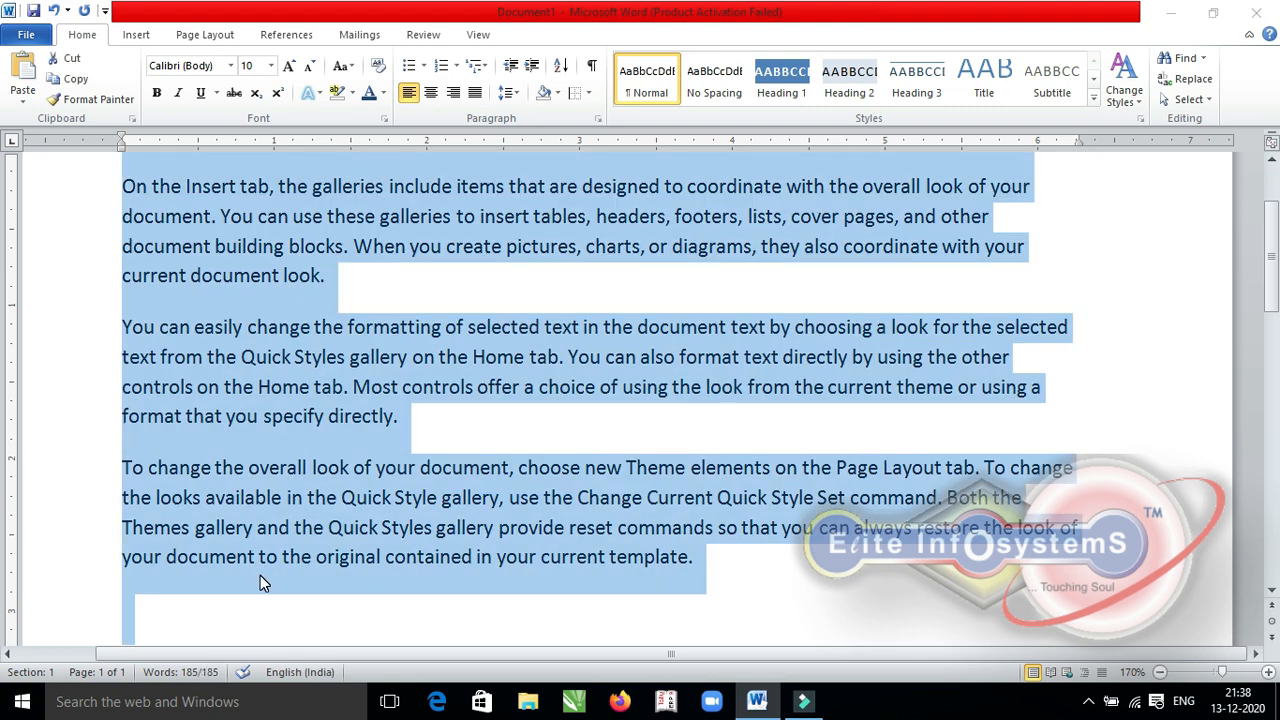
# Paste the copied text at the end of the document and move the insertion point back up to the first line.
pyautogui.click(259, 575)
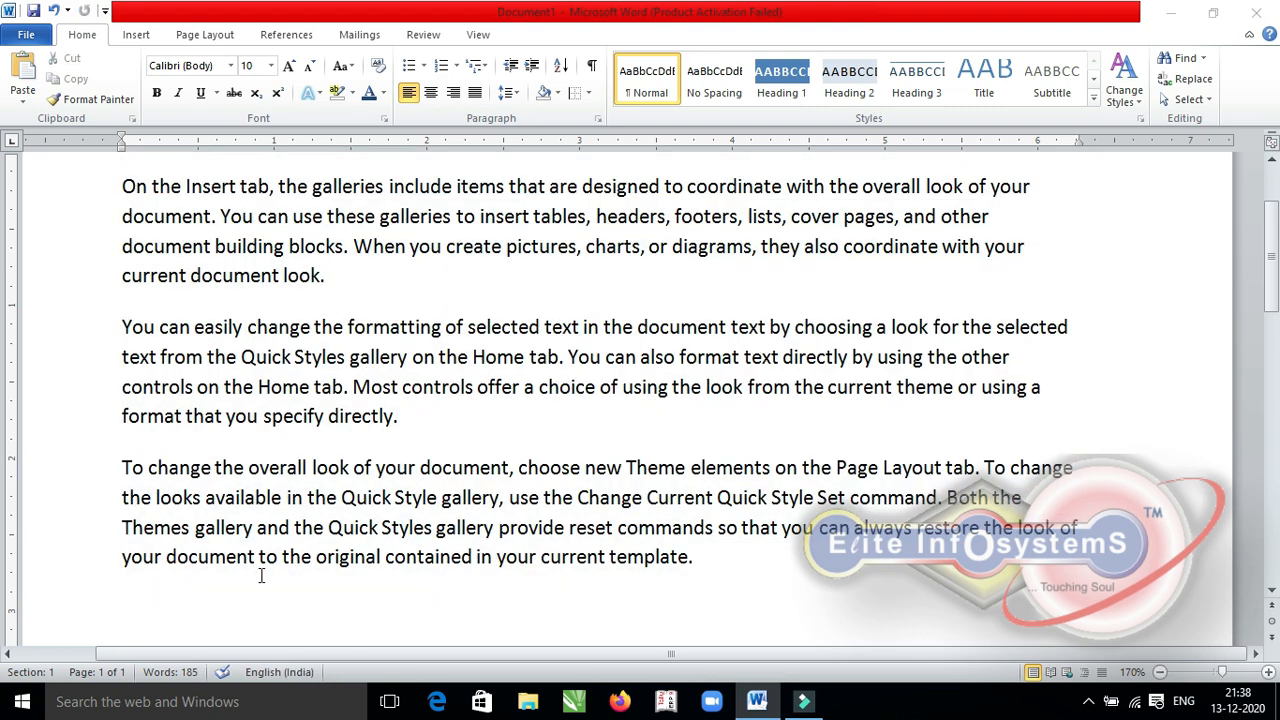
pyautogui.hotkey('ctrl', 'v')
pyautogui.press('Up')
pyautogui.press('Up')
pyautogui.press('Up')
pyautogui.press('Up')
pyautogui.press('Up')
pyautogui.press('Up')
pyautogui.press('Up')
pyautogui.press('Up')
pyautogui.press('Up')
pyautogui.press('Up')
pyautogui.press('Up')
pyautogui.press('Up')
pyautogui.press('Up')
pyautogui.press('Up')
pyautogui.press('Up')
pyautogui.press('Up')
pyautogui.press('Up')
pyautogui.press('Up')
pyautogui.press('Up')
pyautogui.press('Up')
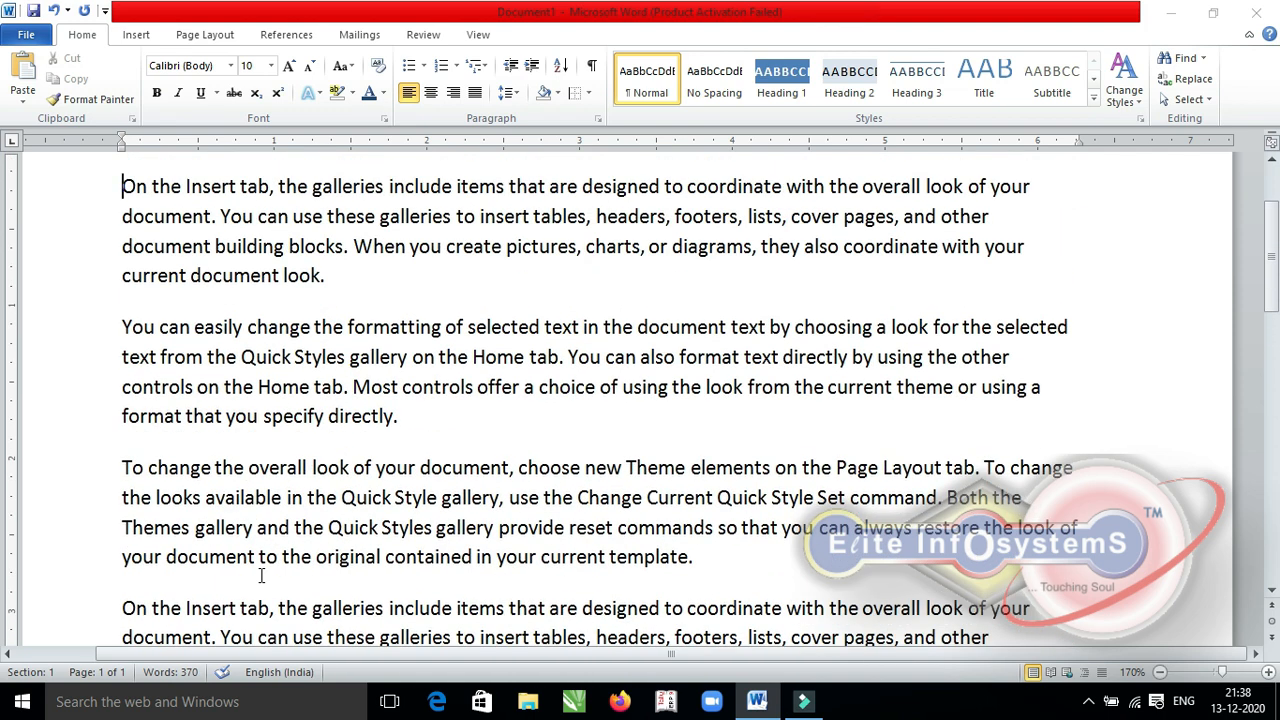
# Color the first line of the pasted copy dark blue and deselect it.
pyautogui.click(80, 608)
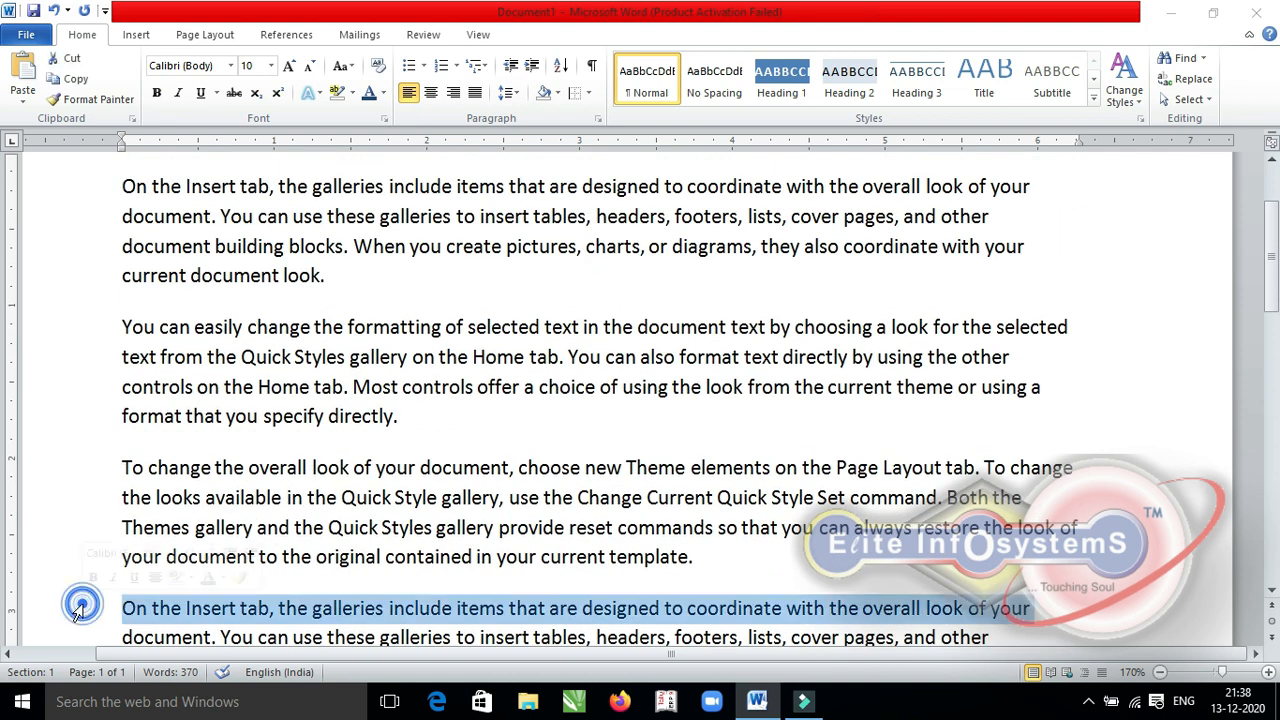
pyautogui.click(369, 92)
pyautogui.click(519, 387)
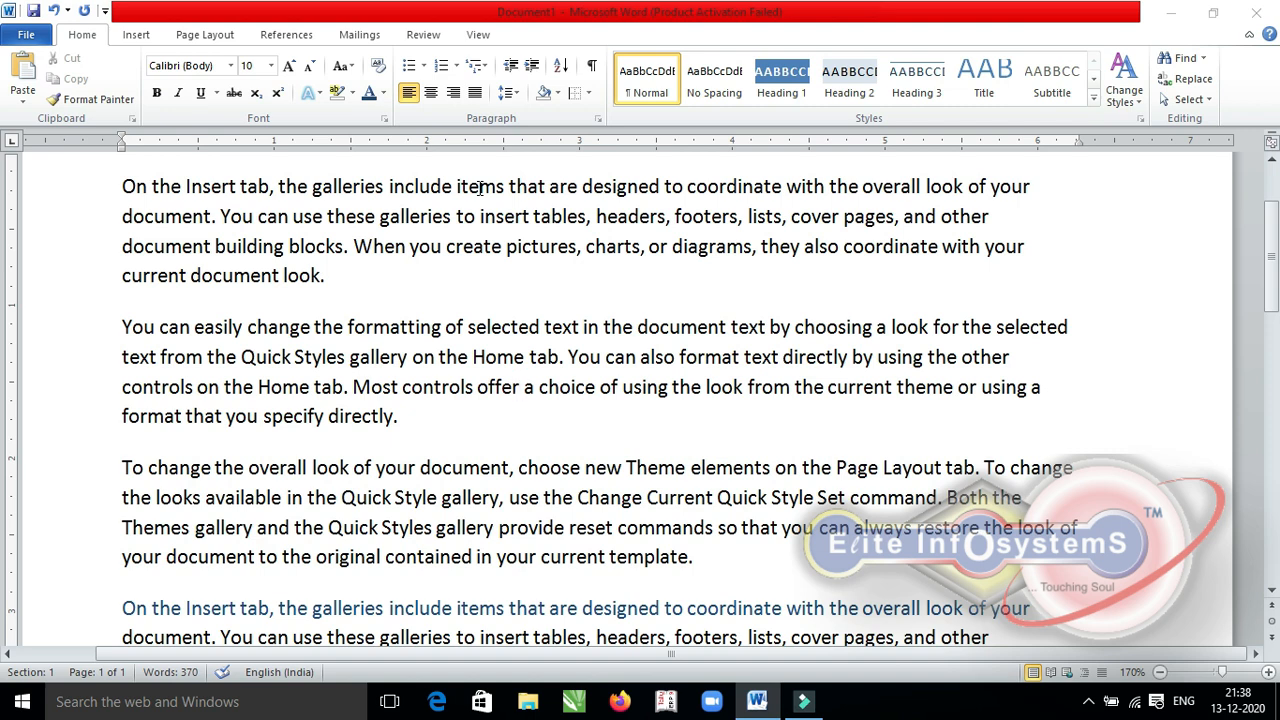
# Move the insertion point down and back up through the document by whole screens, ending in the first line.
pyautogui.press('pagedown')
pyautogui.press('Up')
pyautogui.press('Up')
pyautogui.press('Up')
pyautogui.press('Up')
pyautogui.press('Up')
pyautogui.press('Up')
pyautogui.press('Up')
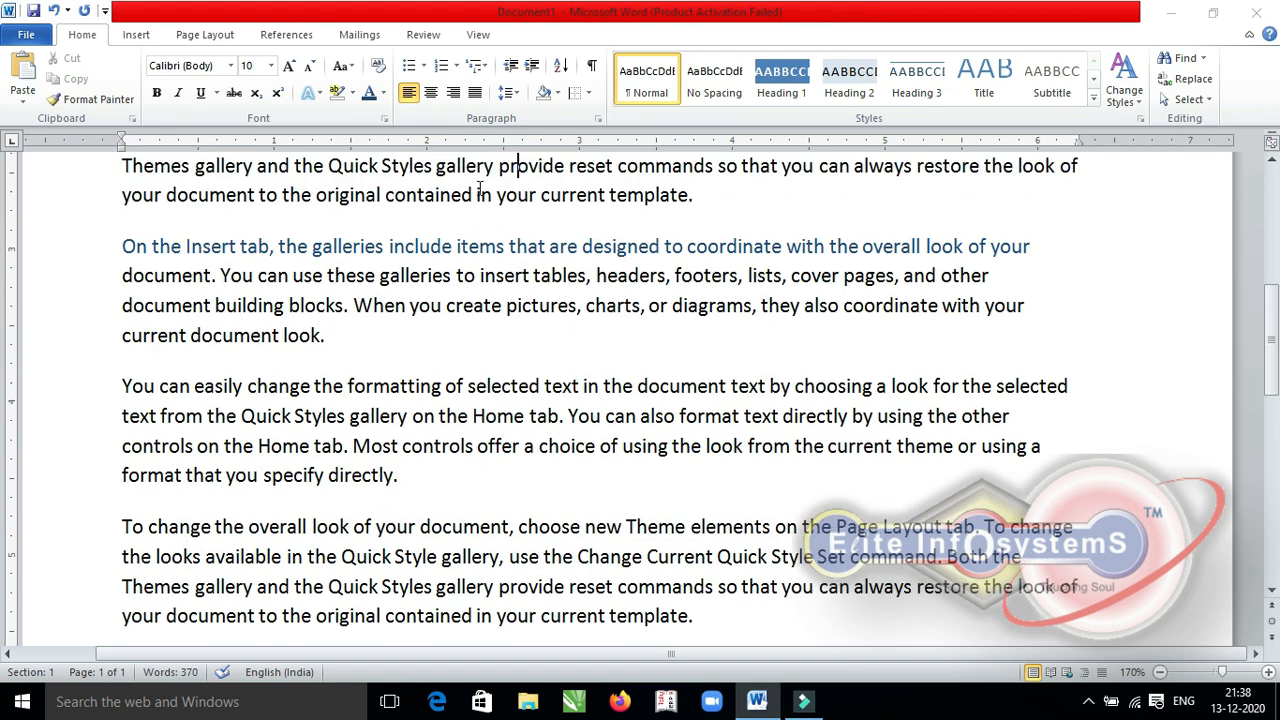
pyautogui.press('Up')
pyautogui.scroll(4, 480, 188)
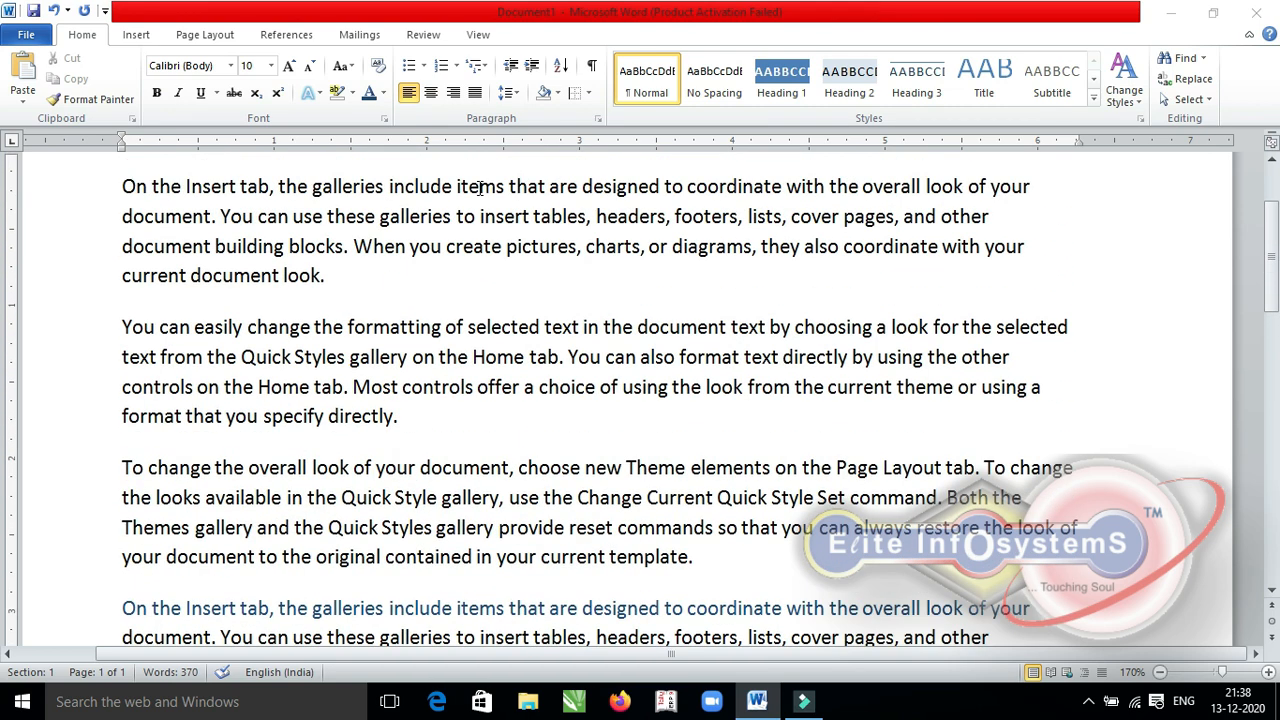
pyautogui.press('Down')
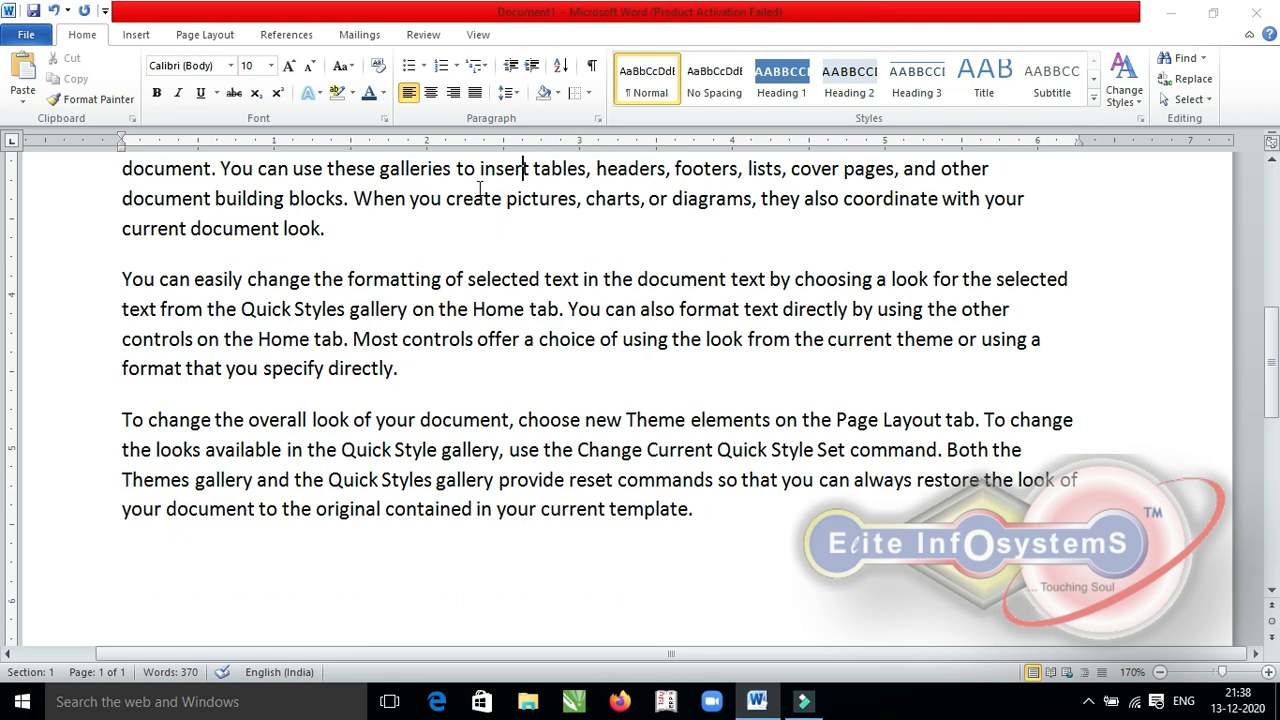
pyautogui.press('Up')
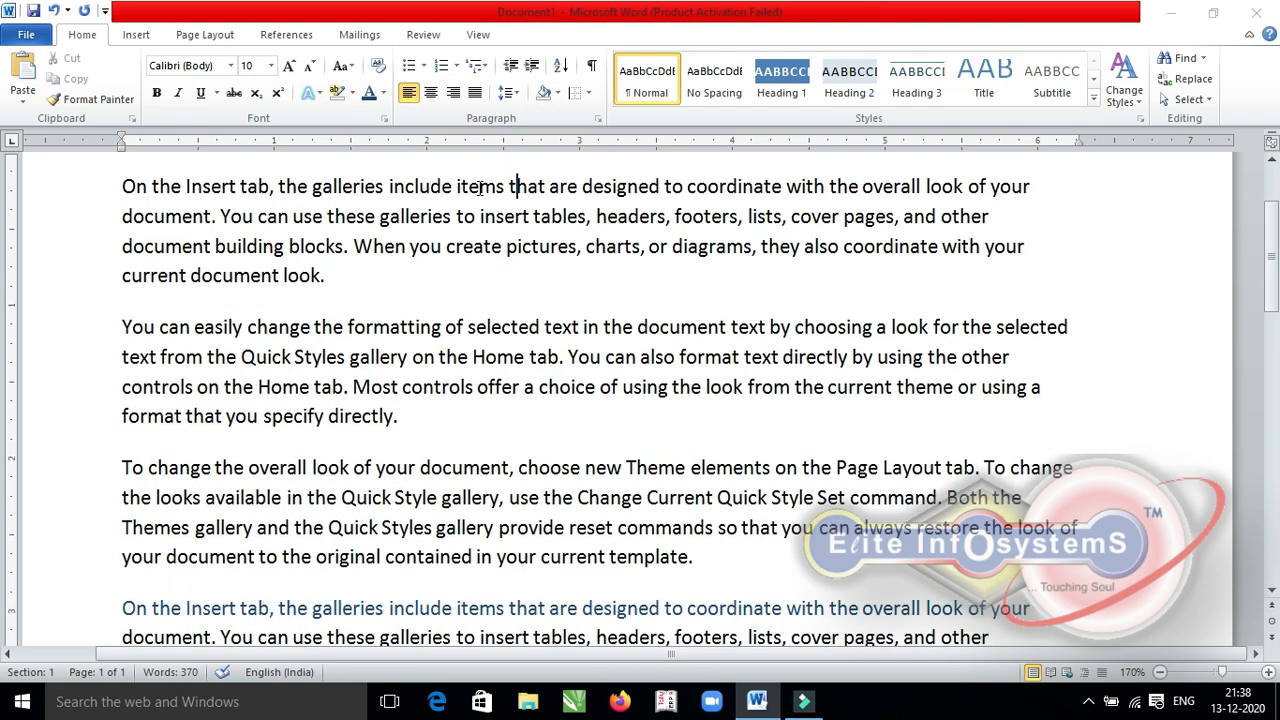
pyautogui.press('Down')
pyautogui.press('Up')
pyautogui.press('Down')
pyautogui.press('Up')
# Select from the insertion point back to the line's start, then select the whole first line from start to end.
pyautogui.hotkey('shift', 'Home')
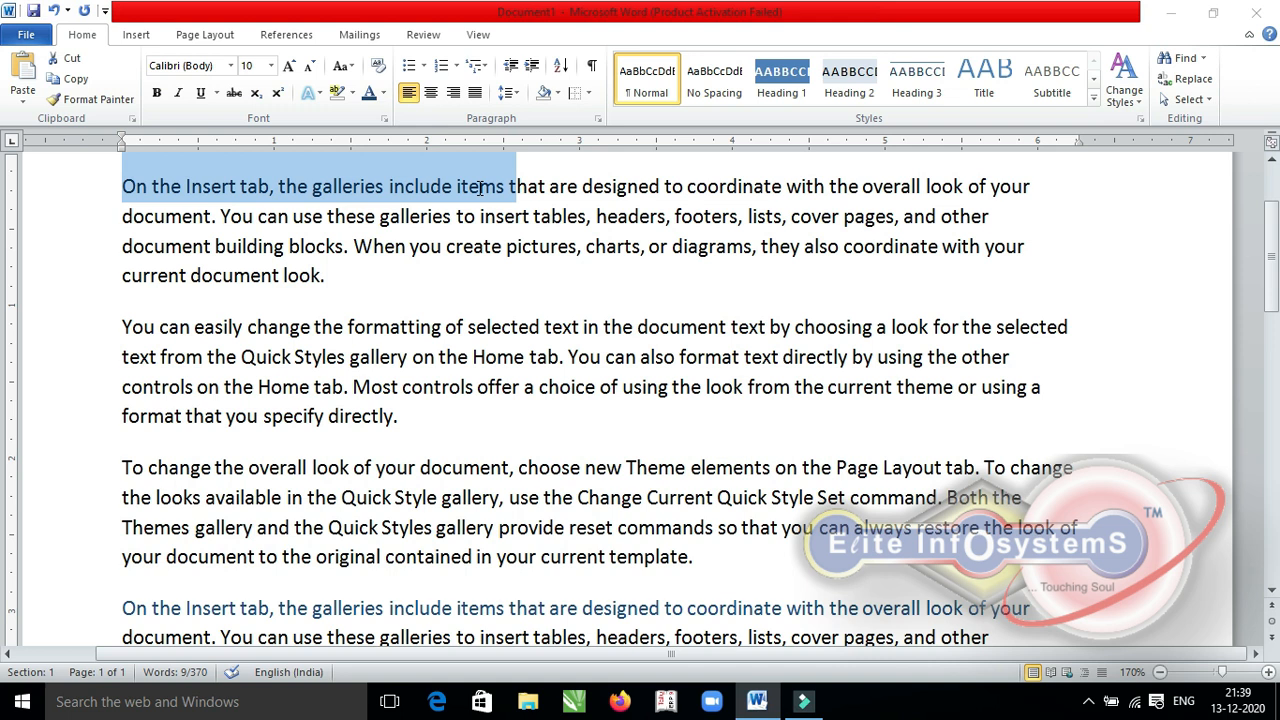
pyautogui.press('Left')
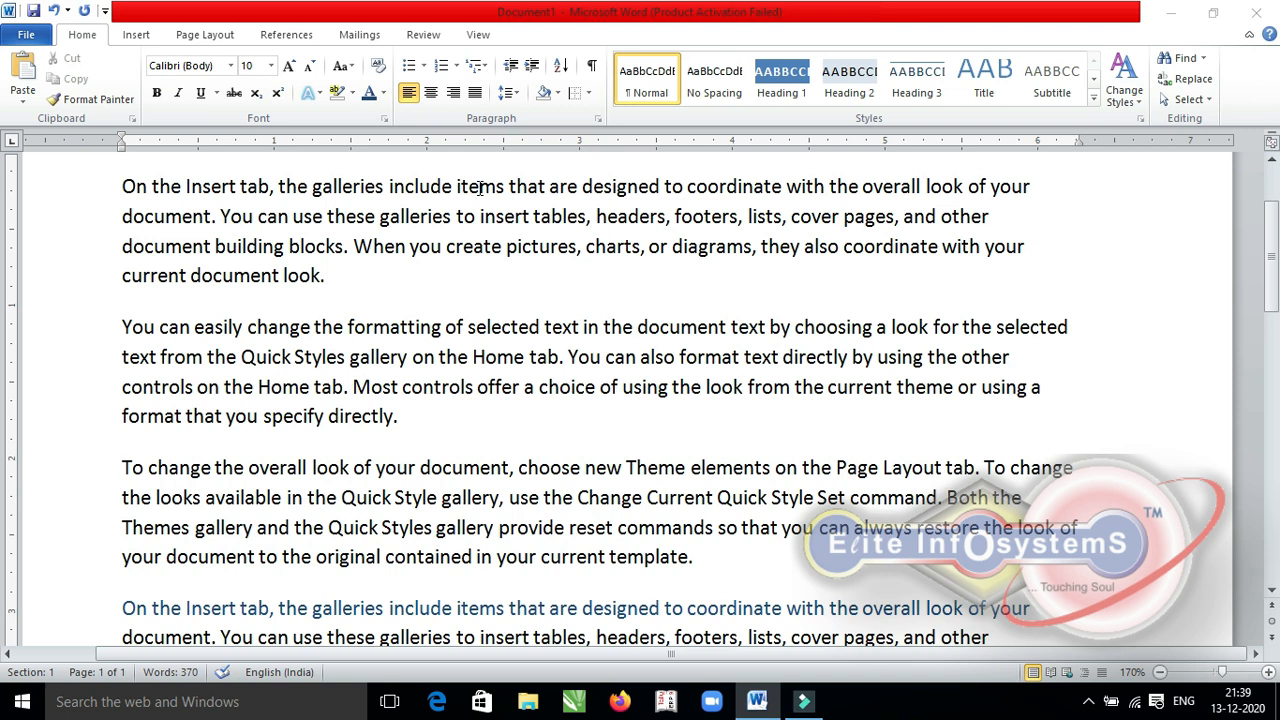
pyautogui.hotkey('shift', 'End')
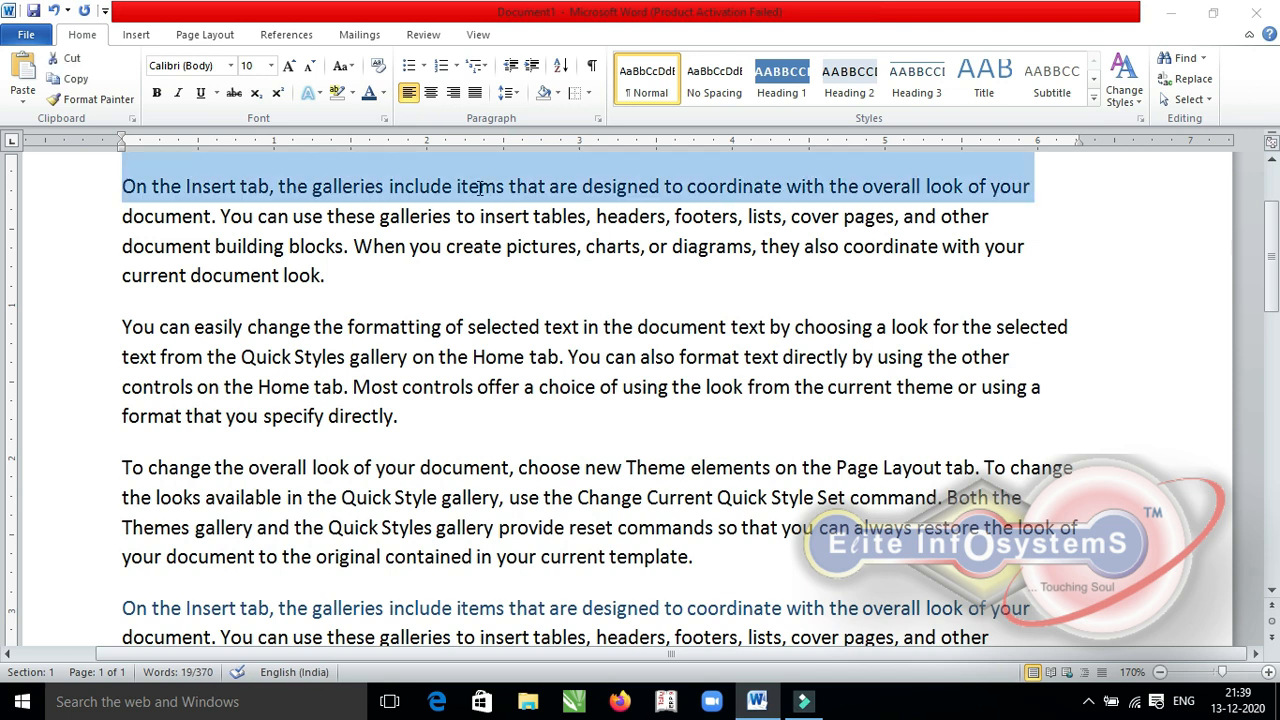
# Extend the selection line by line to the end of the second paragraph and collapse it to the start of the text.
pyautogui.hotkey('shift', 'Down')
pyautogui.hotkey('shift', 'Down')
pyautogui.hotkey('shift', 'Down')
pyautogui.hotkey('shift', 'Down')
pyautogui.hotkey('shift', 'Down')
pyautogui.hotkey('shift', 'Down')
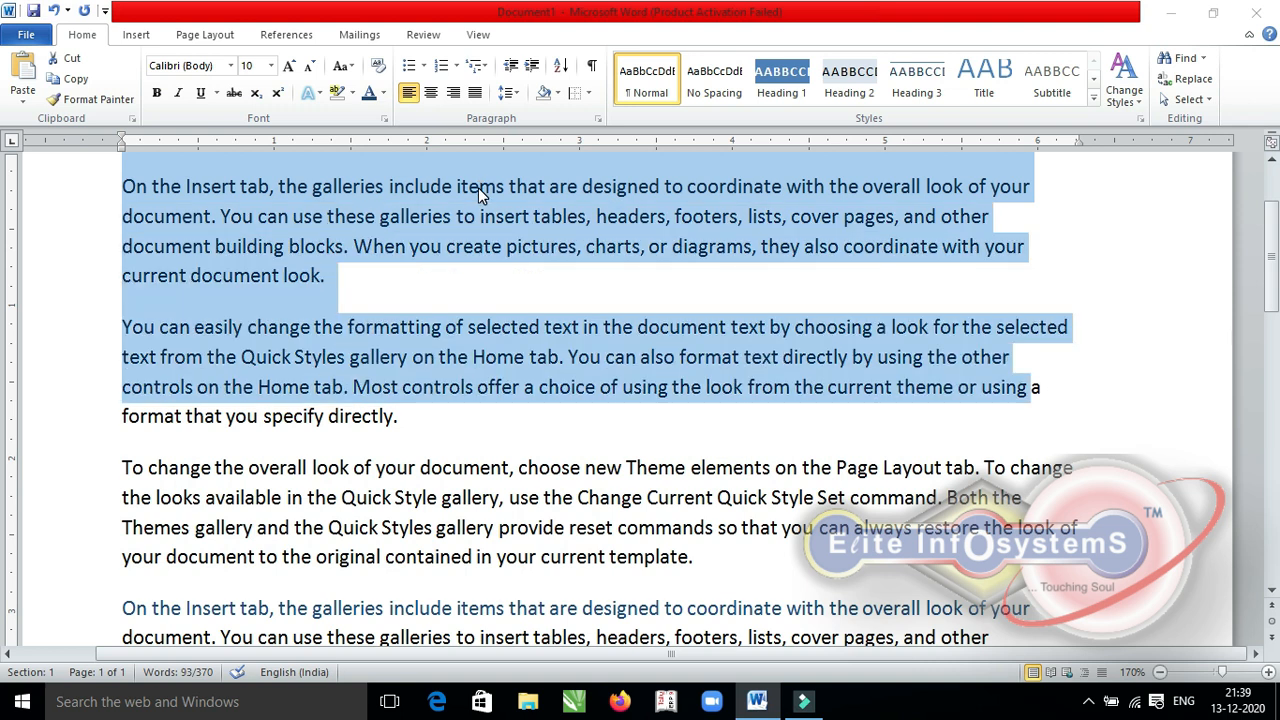
pyautogui.hotkey('shift', 'Down')
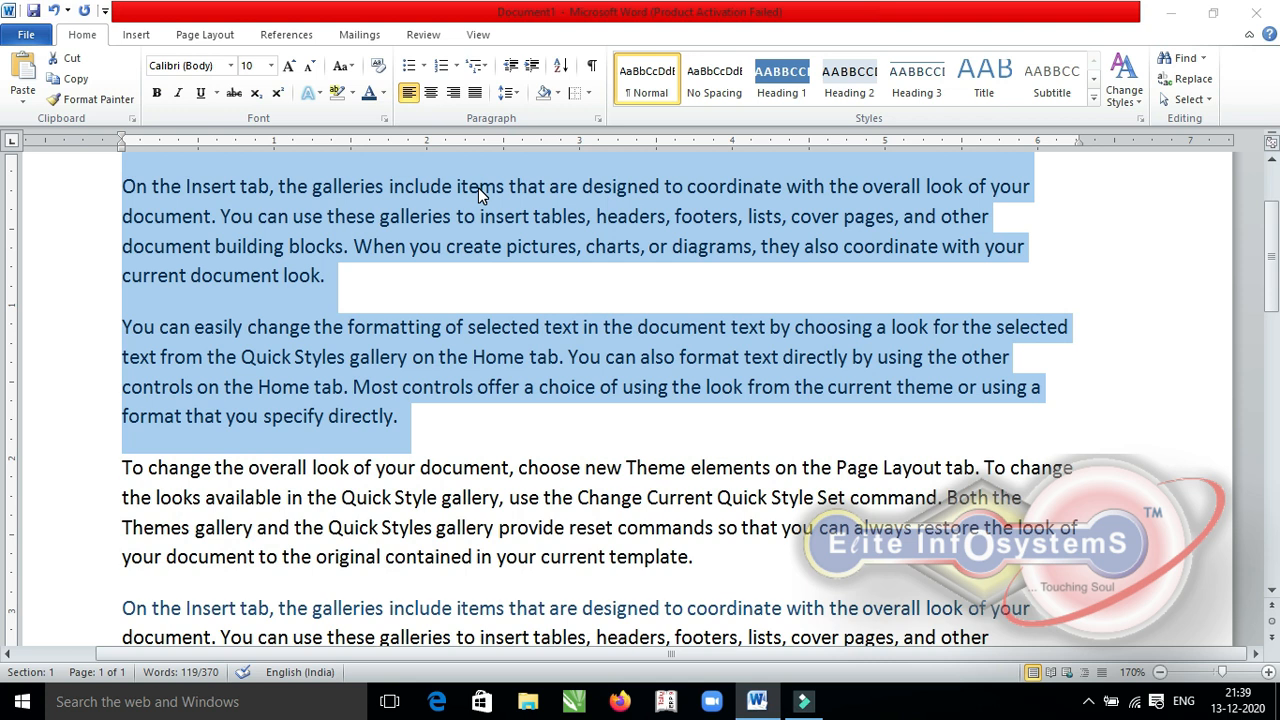
pyautogui.press('Left')
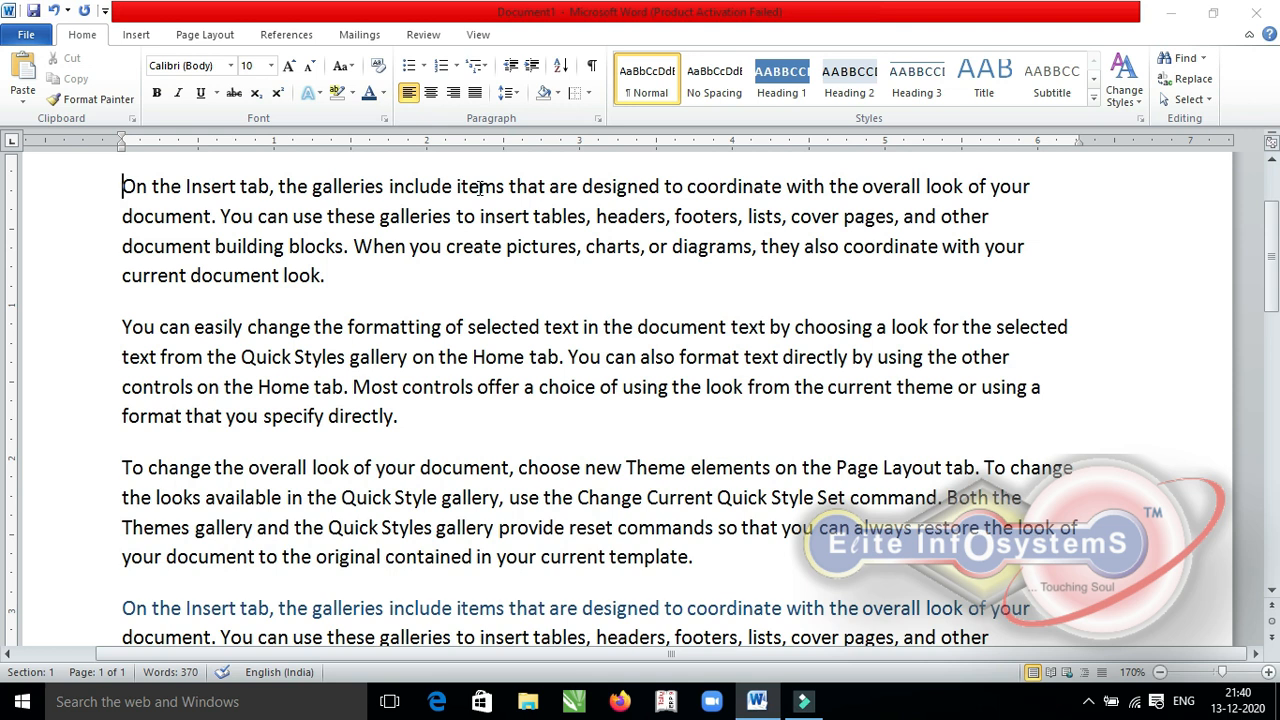
# Move the insertion point forward word by word through the first paragraph.
pyautogui.hotkey('ctrl', 'Right')
pyautogui.hotkey('ctrl', 'Right')
pyautogui.hotkey('ctrl', 'Right')
pyautogui.hotkey('ctrl', 'Right')
pyautogui.hotkey('ctrl', 'Right')
pyautogui.hotkey('ctrl', 'Right')
pyautogui.hotkey('ctrl', 'Right')
pyautogui.hotkey('ctrl', 'Right')
pyautogui.hotkey('ctrl', 'Right')
pyautogui.hotkey('ctrl', 'Right')
# Move the insertion point down paragraph by paragraph and back up to the first paragraph.
pyautogui.hotkey('ctrl', 'Down')
pyautogui.hotkey('ctrl', 'Down')
pyautogui.hotkey('ctrl', 'Down')
pyautogui.hotkey('ctrl', 'Down')
pyautogui.hotkey('ctrl', 'Down')
pyautogui.hotkey('ctrl', 'Up')
pyautogui.hotkey('ctrl', 'Up')
pyautogui.hotkey('ctrl', 'Up')
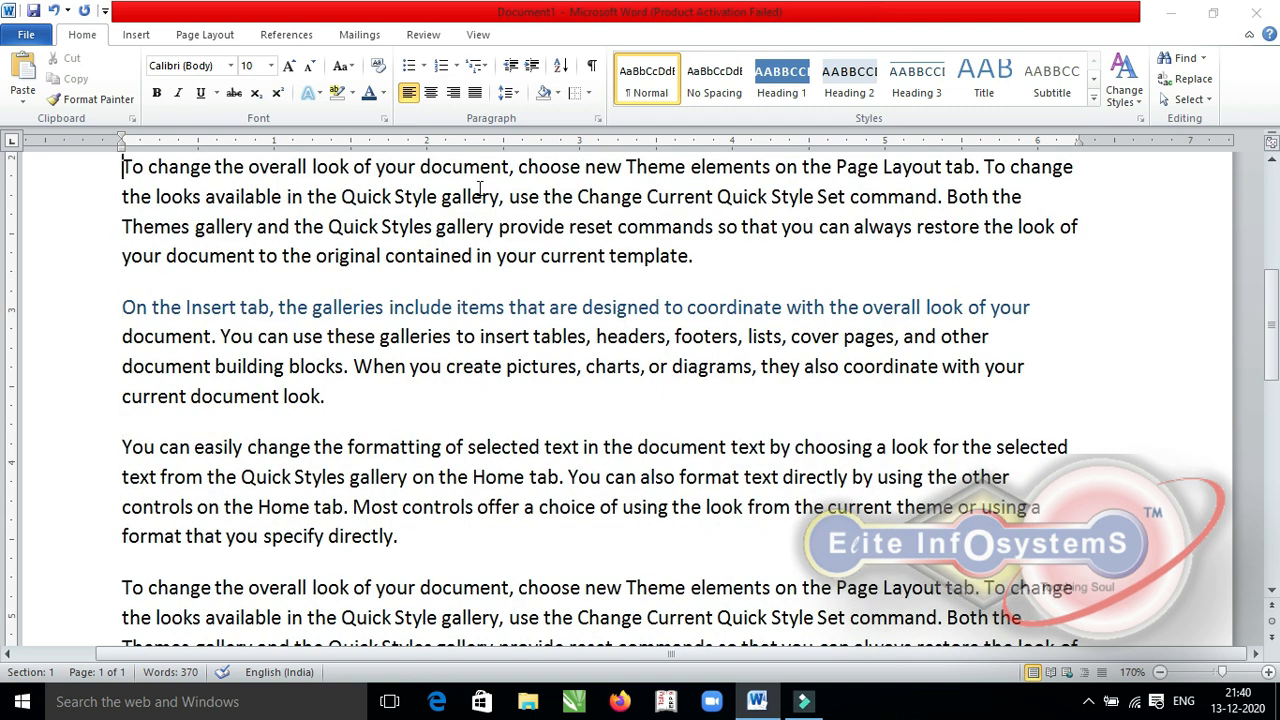
pyautogui.hotkey('ctrl', 'Up')
pyautogui.hotkey('ctrl', 'Up')
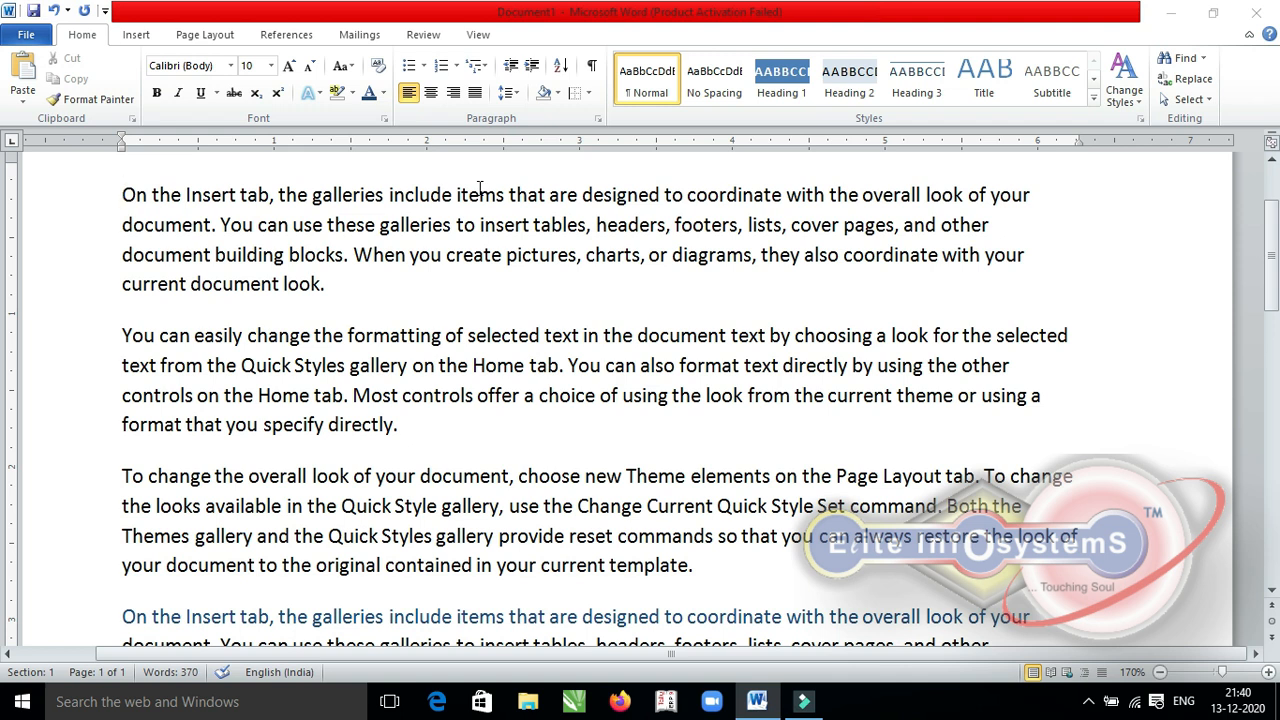
# Jump the insertion point to the end of the document and back to its beginning.
pyautogui.hotkey('ctrl', 'End')
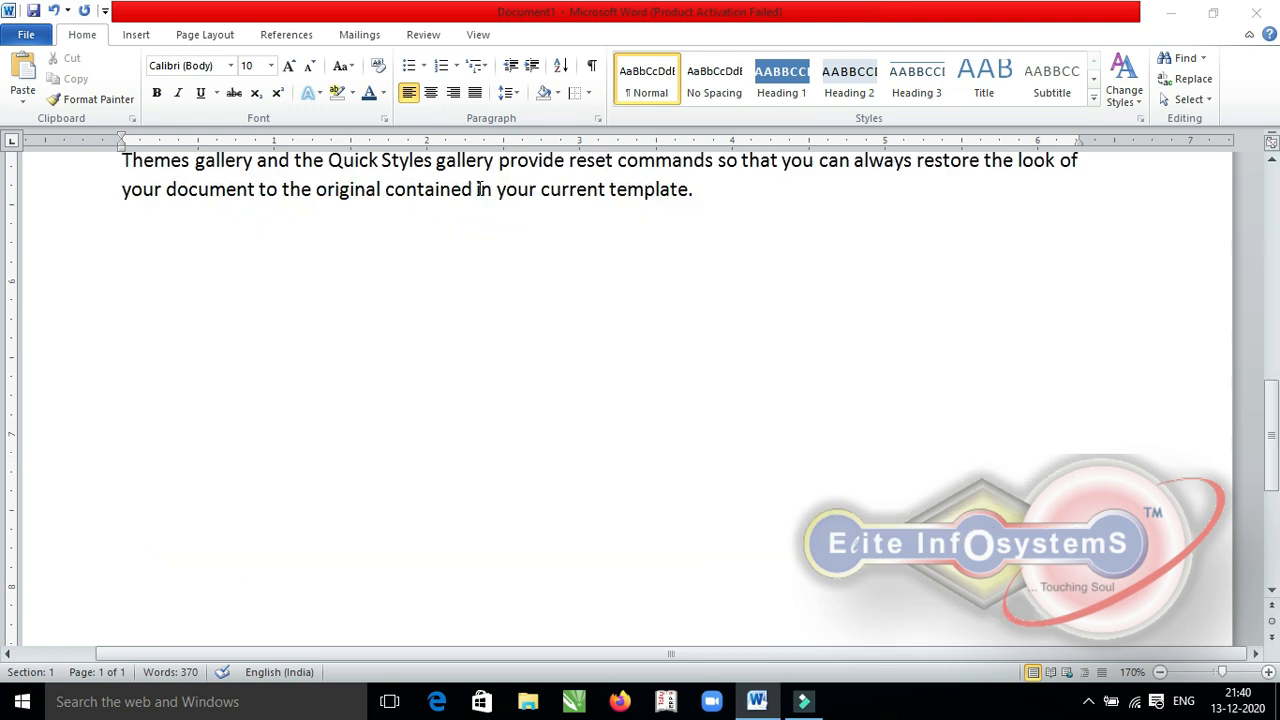
pyautogui.hotkey('ctrl', 'Home')
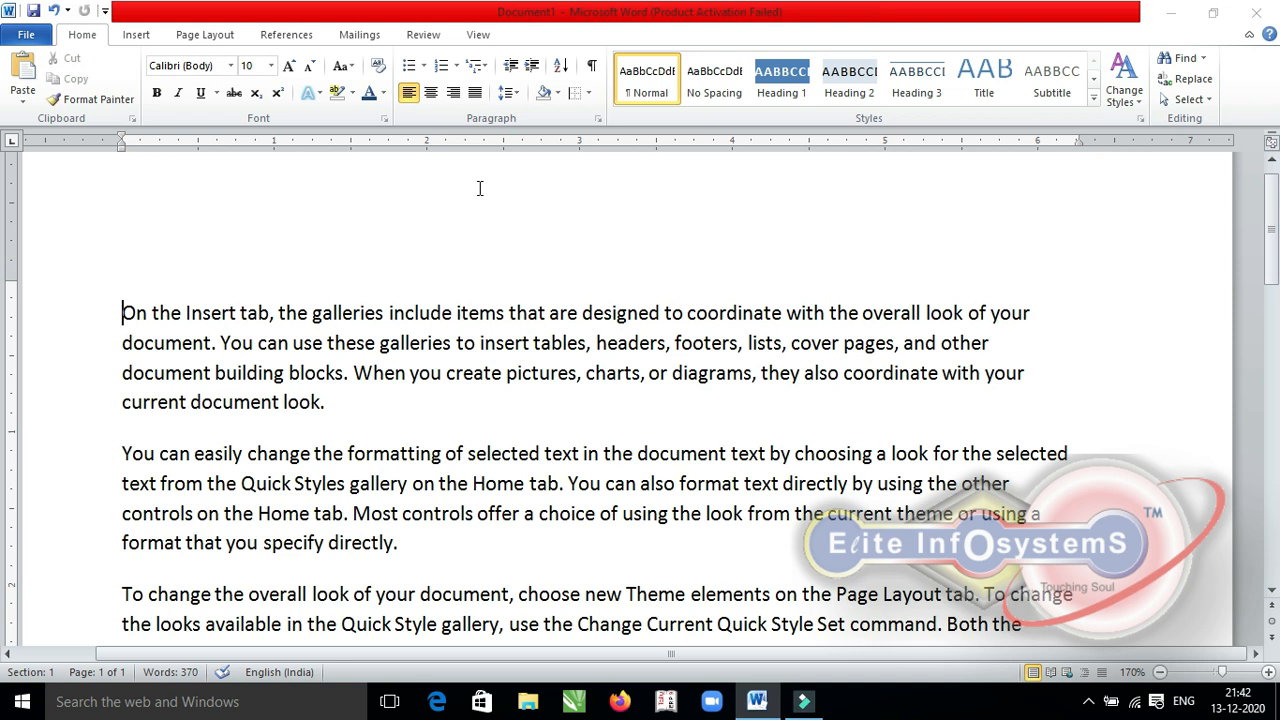
# Search the text for the word "document" and close the search pane.
pyautogui.click(1182, 58)
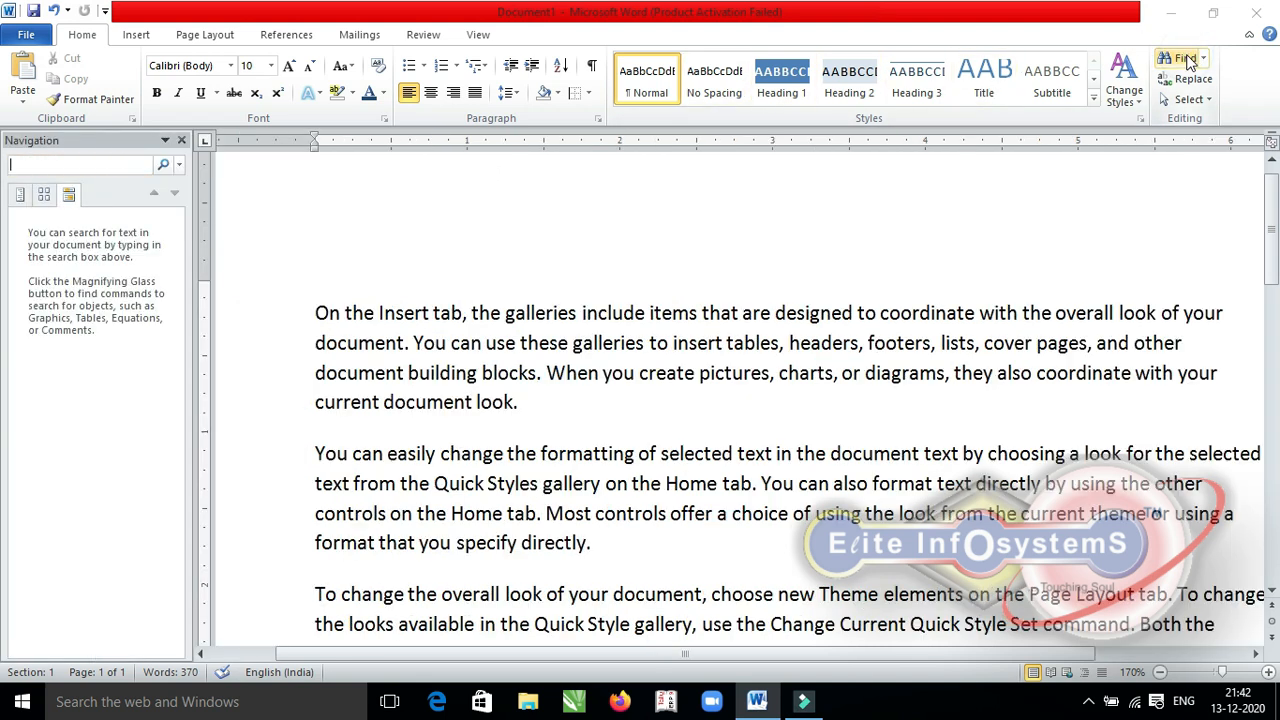
pyautogui.write('document')
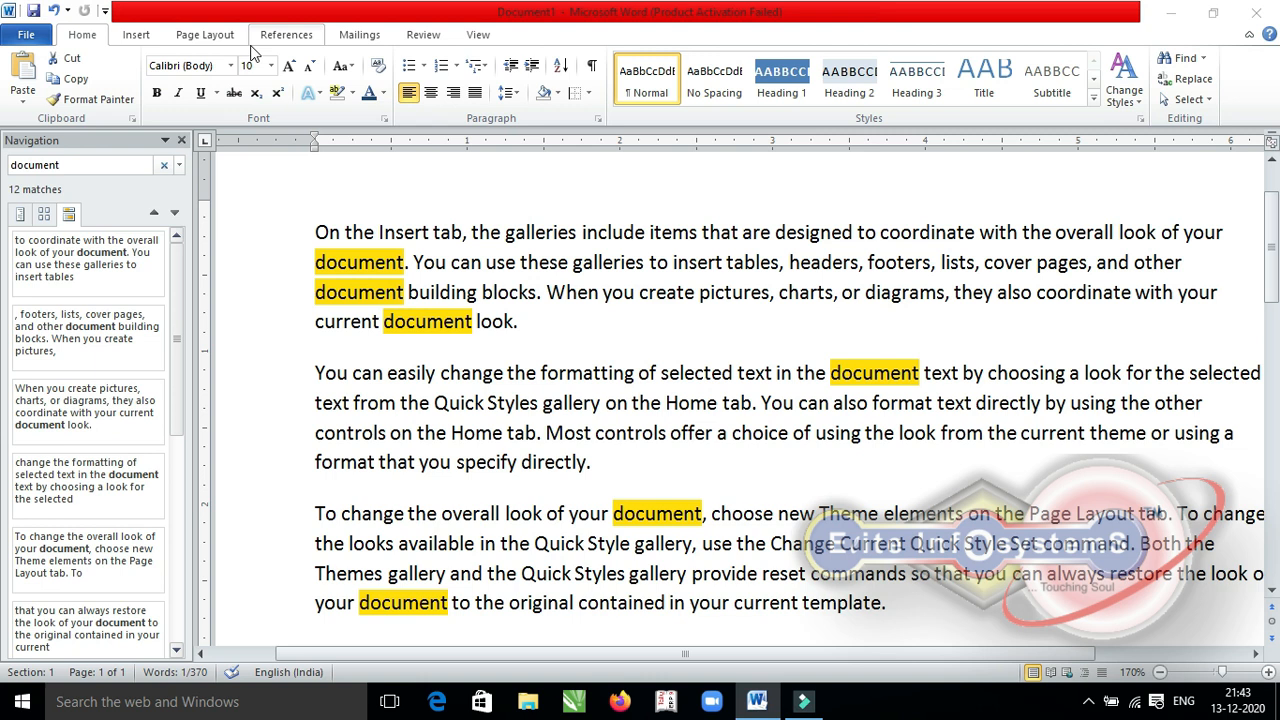
pyautogui.click(181, 140)
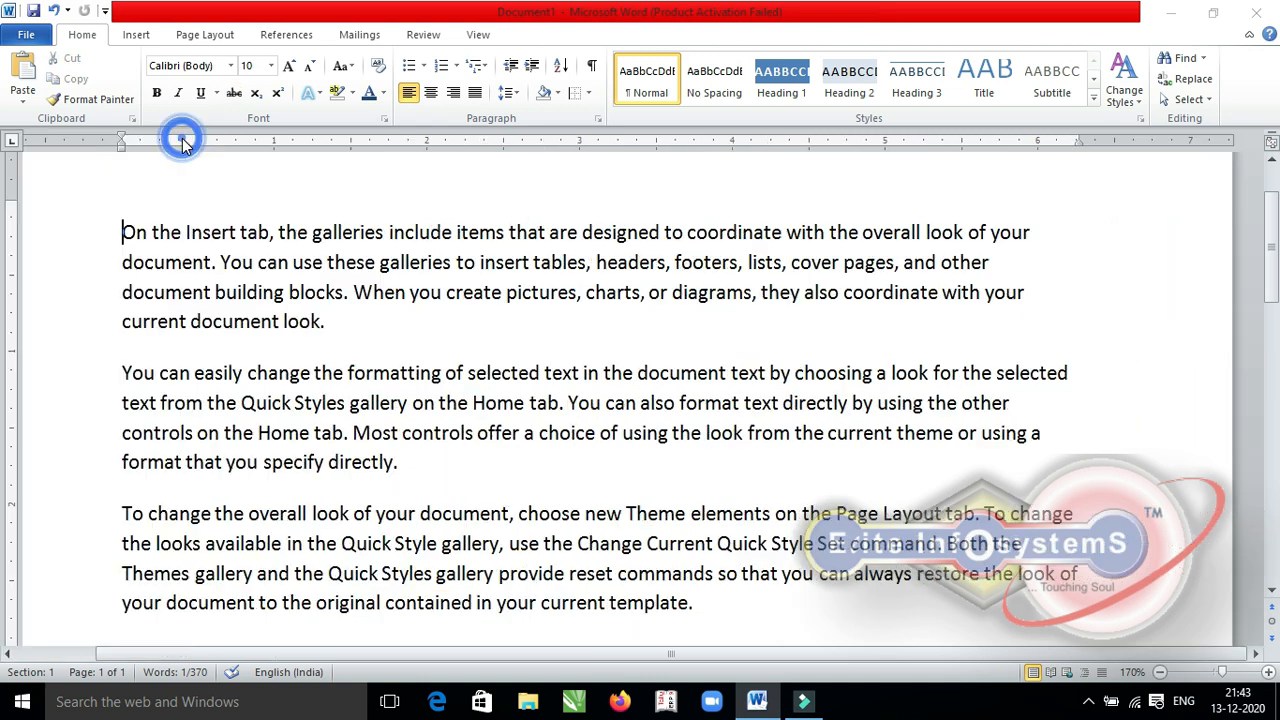
# Replace every occurrence of "document" in the text with "File".
pyautogui.click(1196, 87)
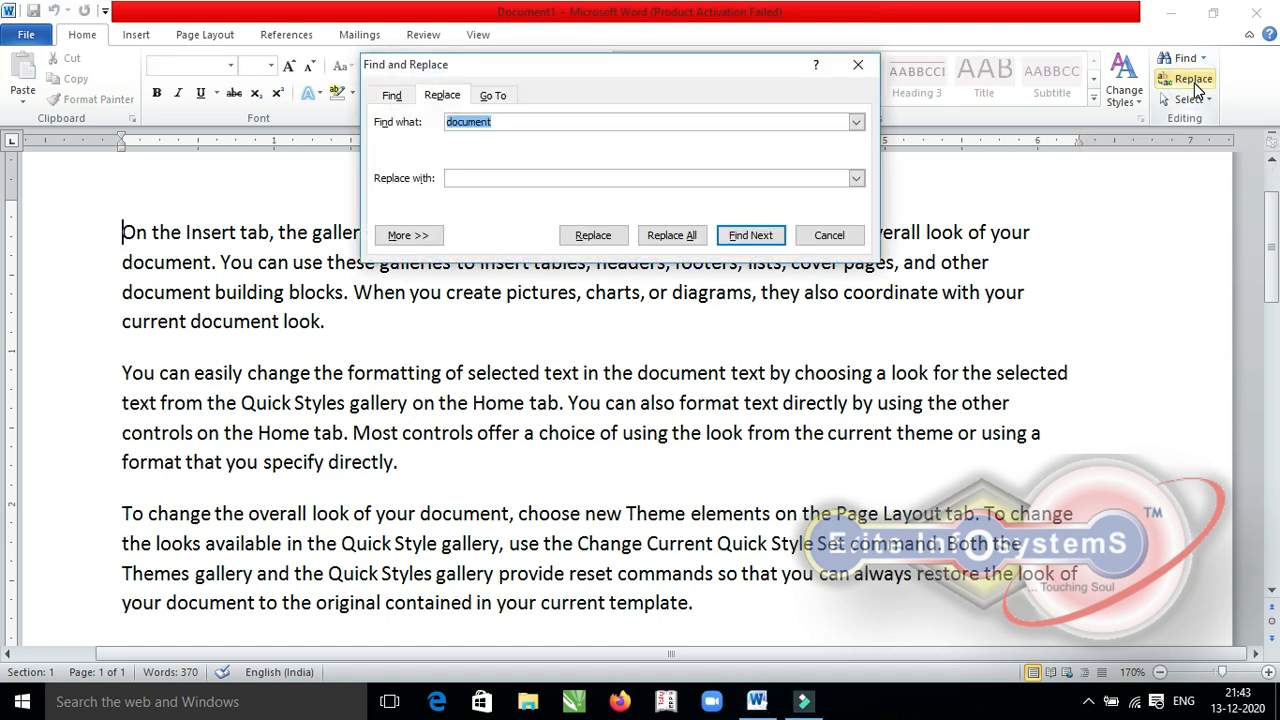
pyautogui.press('Tab')
pyautogui.write('File')
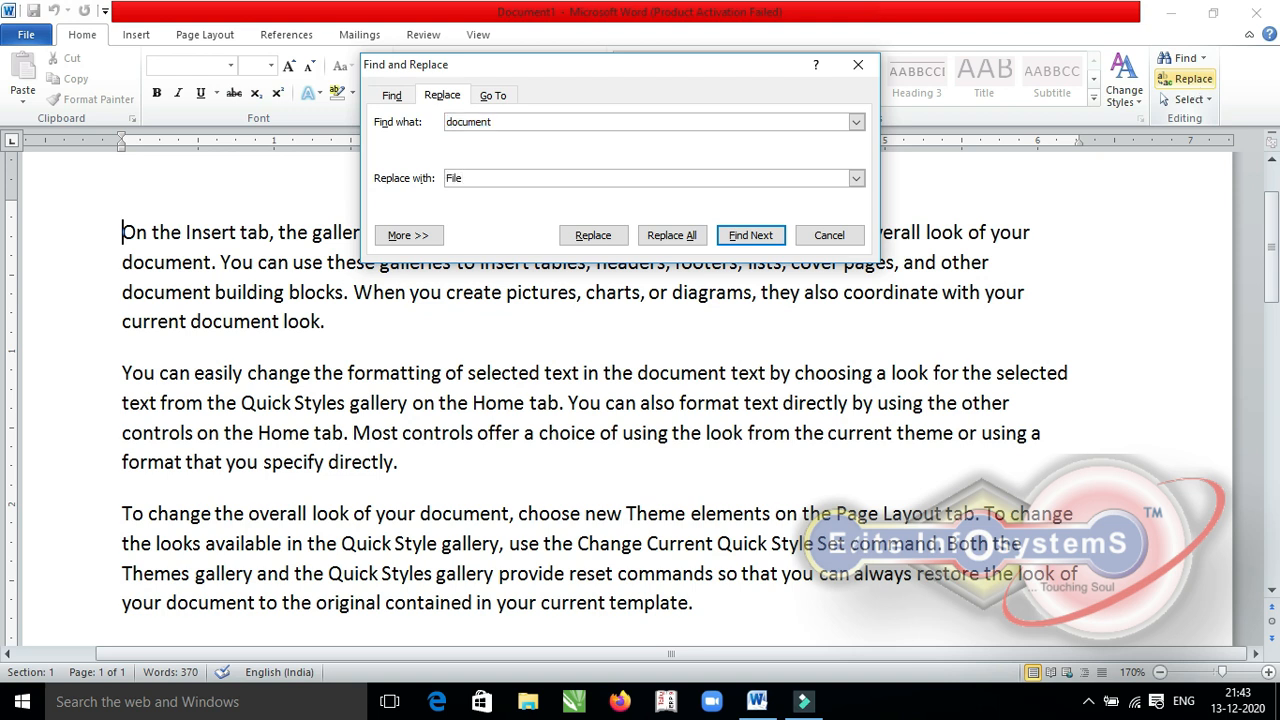
pyautogui.click(1242, 186)
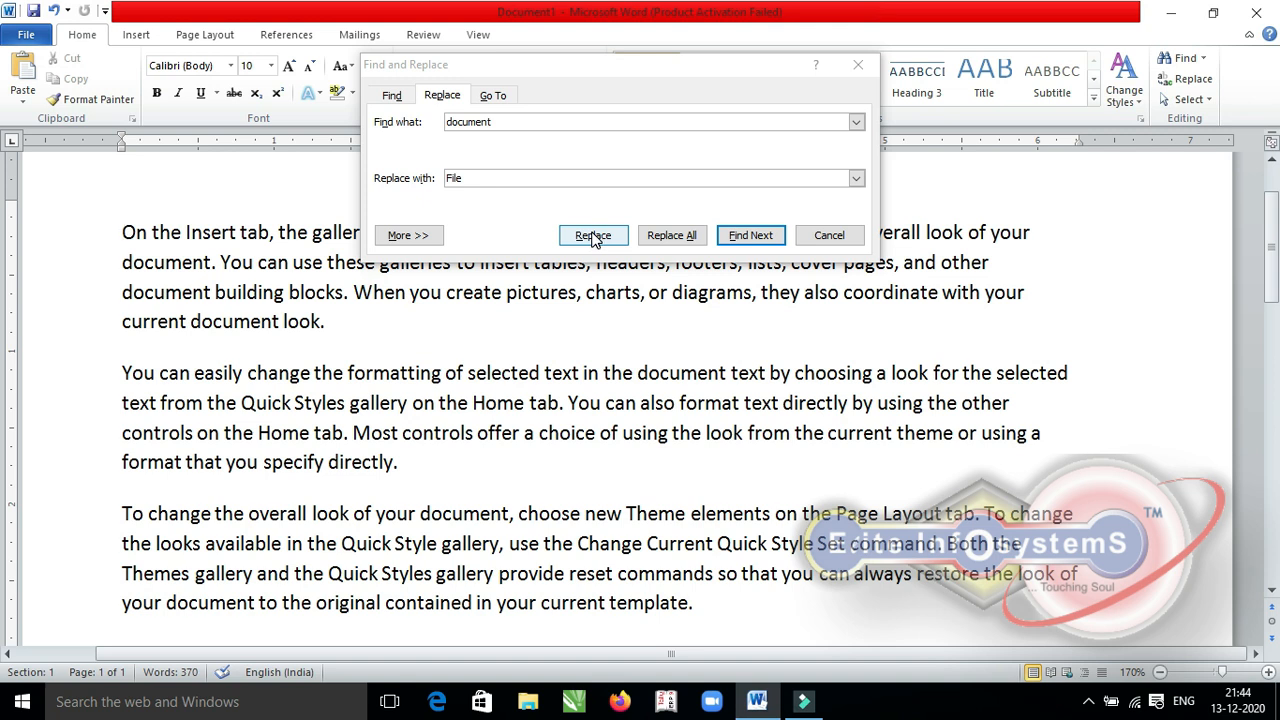
pyautogui.click(684, 236)
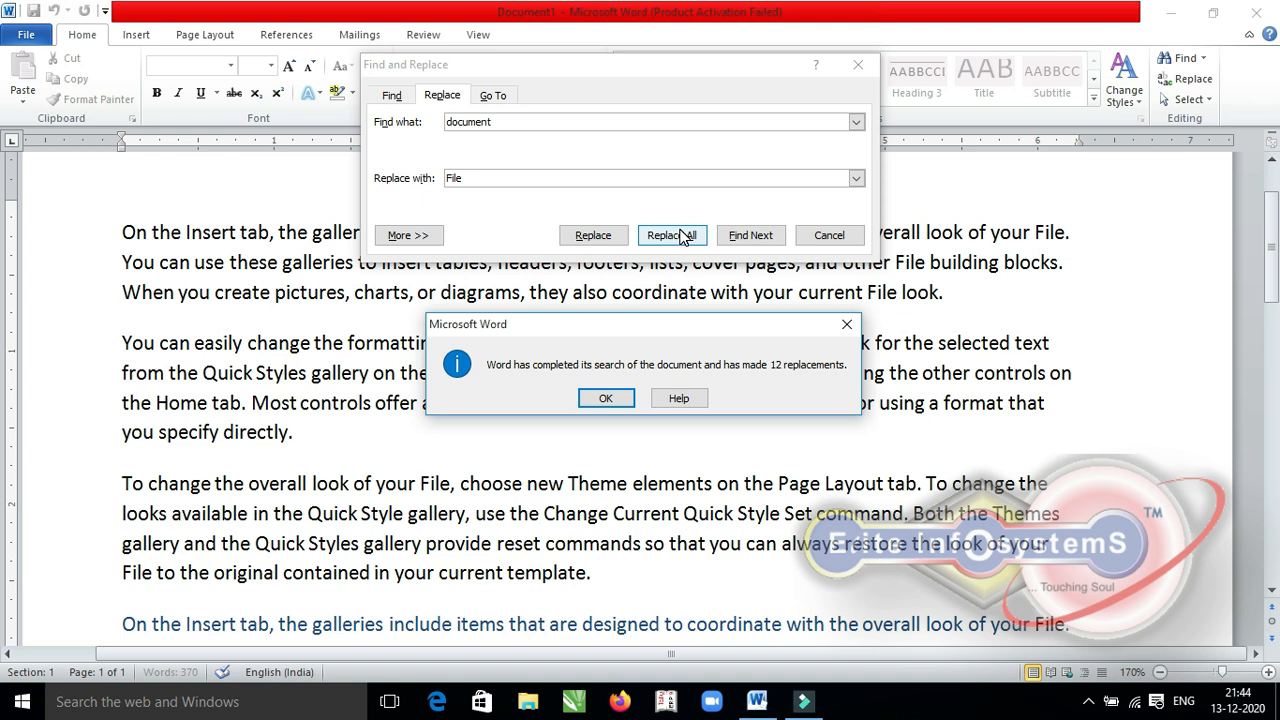
pyautogui.click(600, 402)
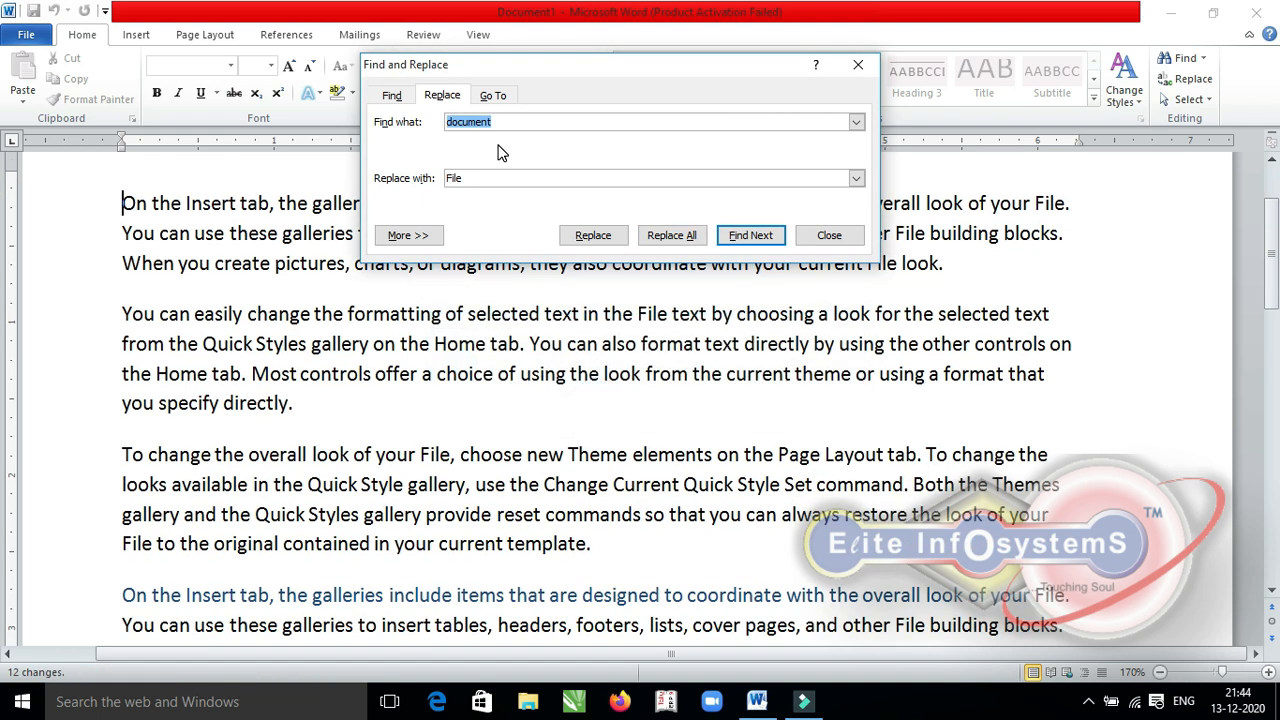
# Replace every occurrence of "file" with "Document" and close the Find and Replace dialog.
pyautogui.write('file')
pyautogui.press('Tab')
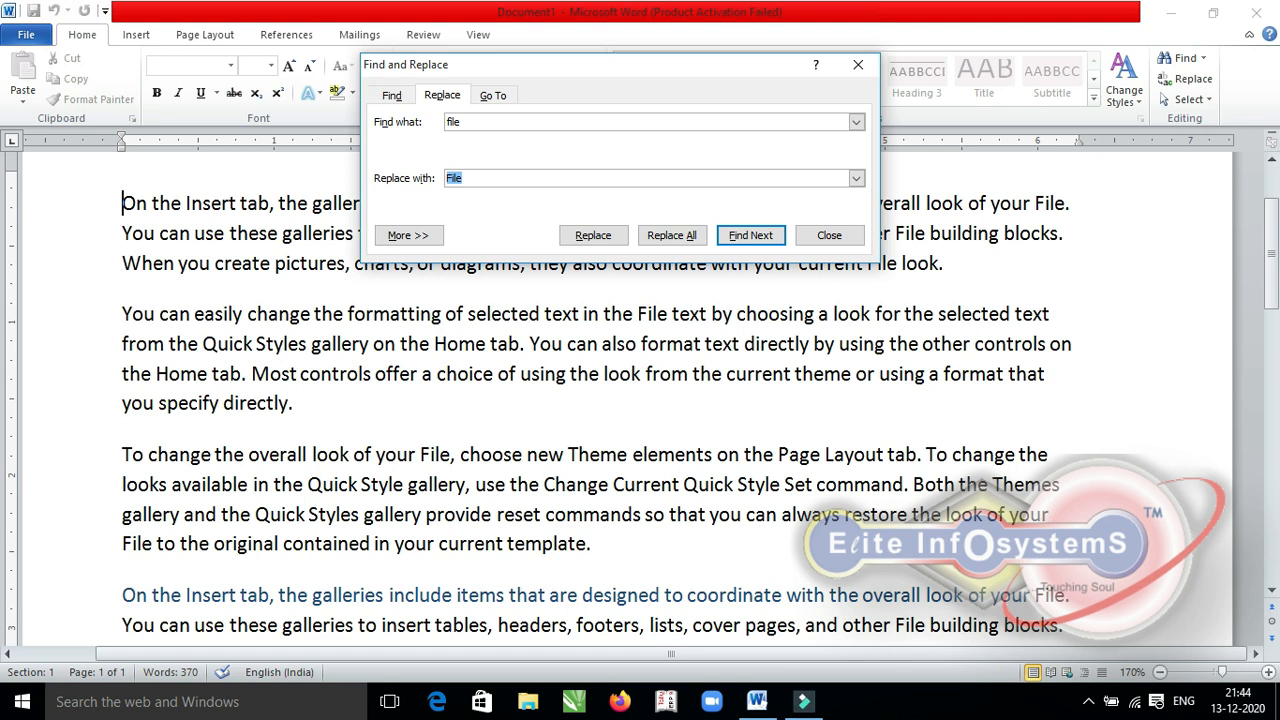
pyautogui.write('Document')
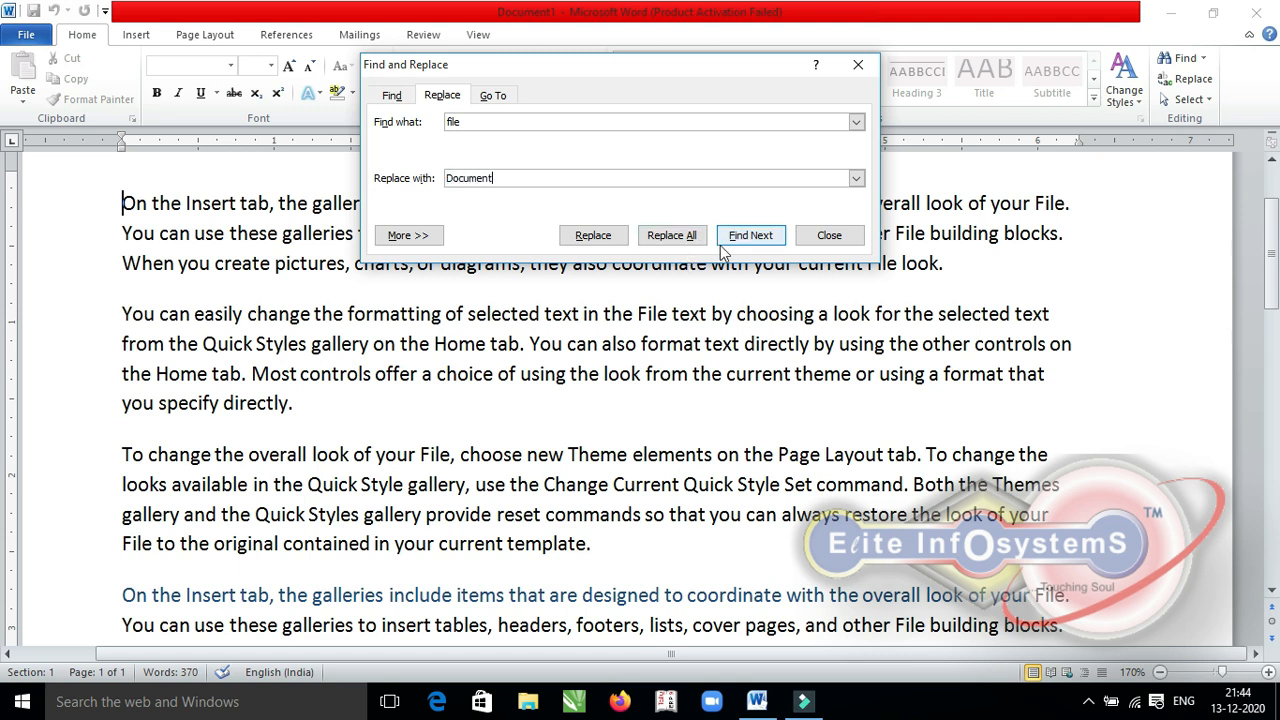
pyautogui.click(688, 243)
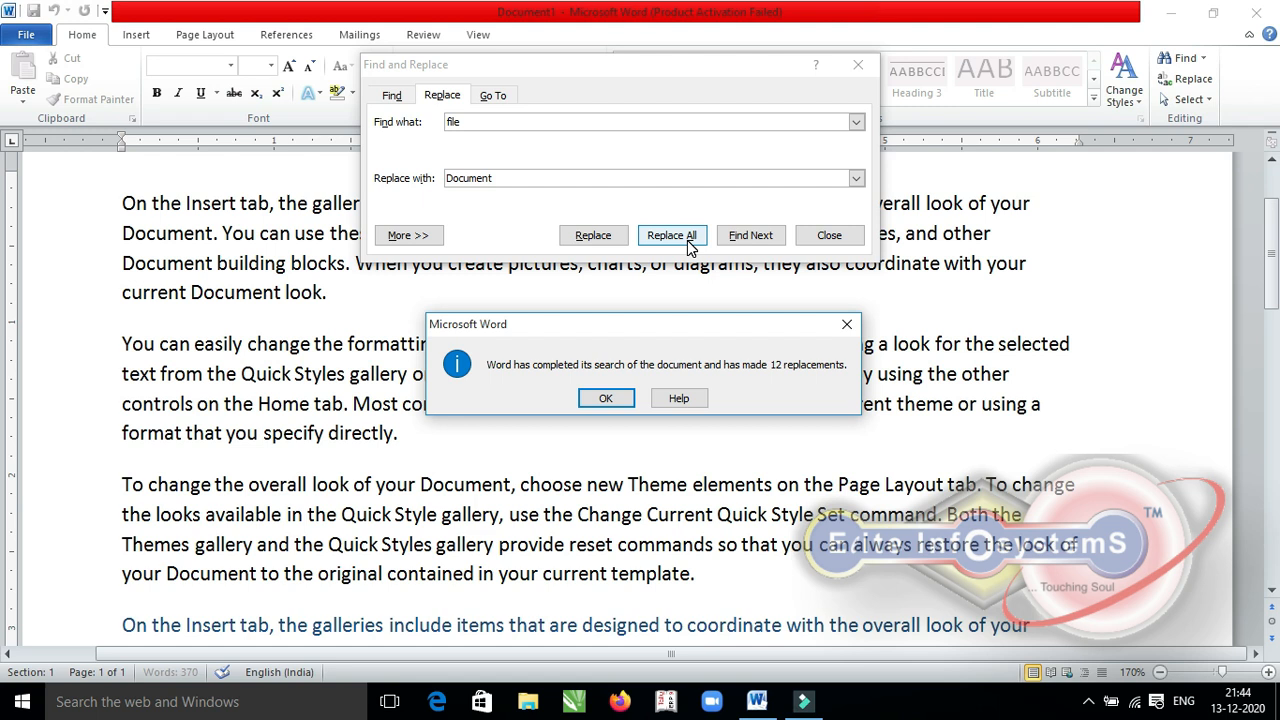
pyautogui.click(605, 398)
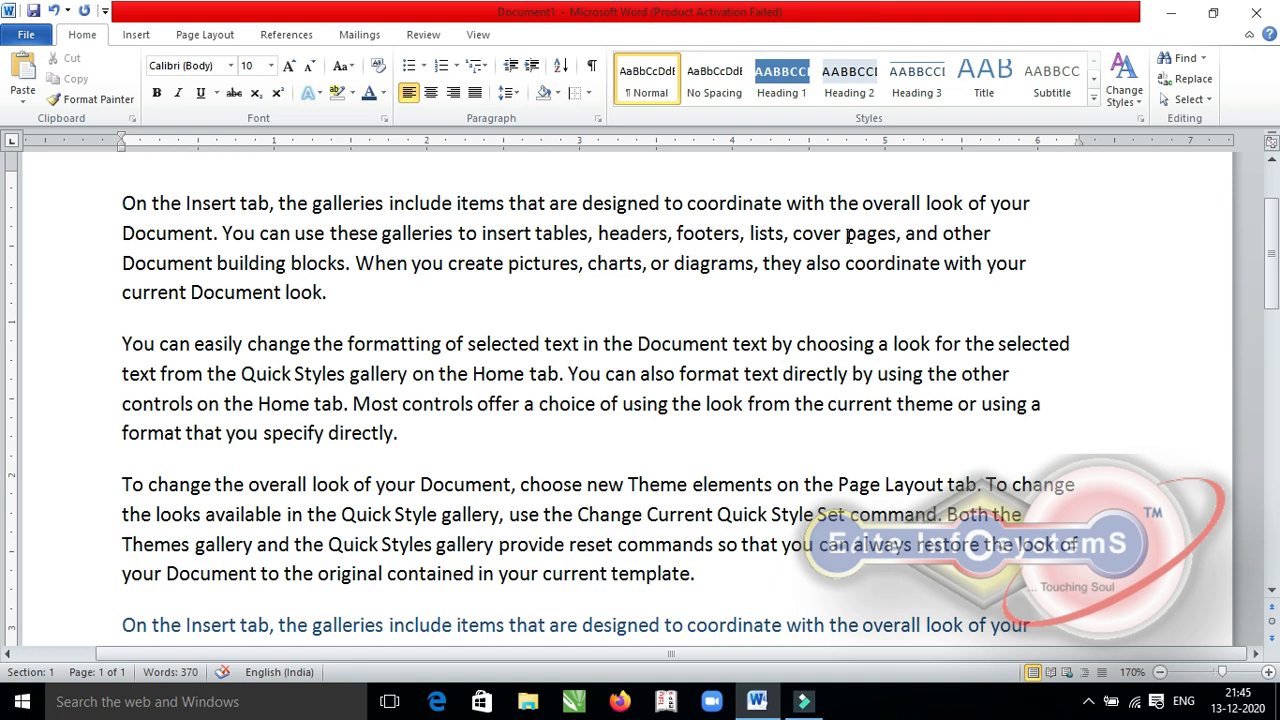
# Use Go To with the Line target to move the insertion point to line 10.
pyautogui.hotkey('ctrl', 'g')
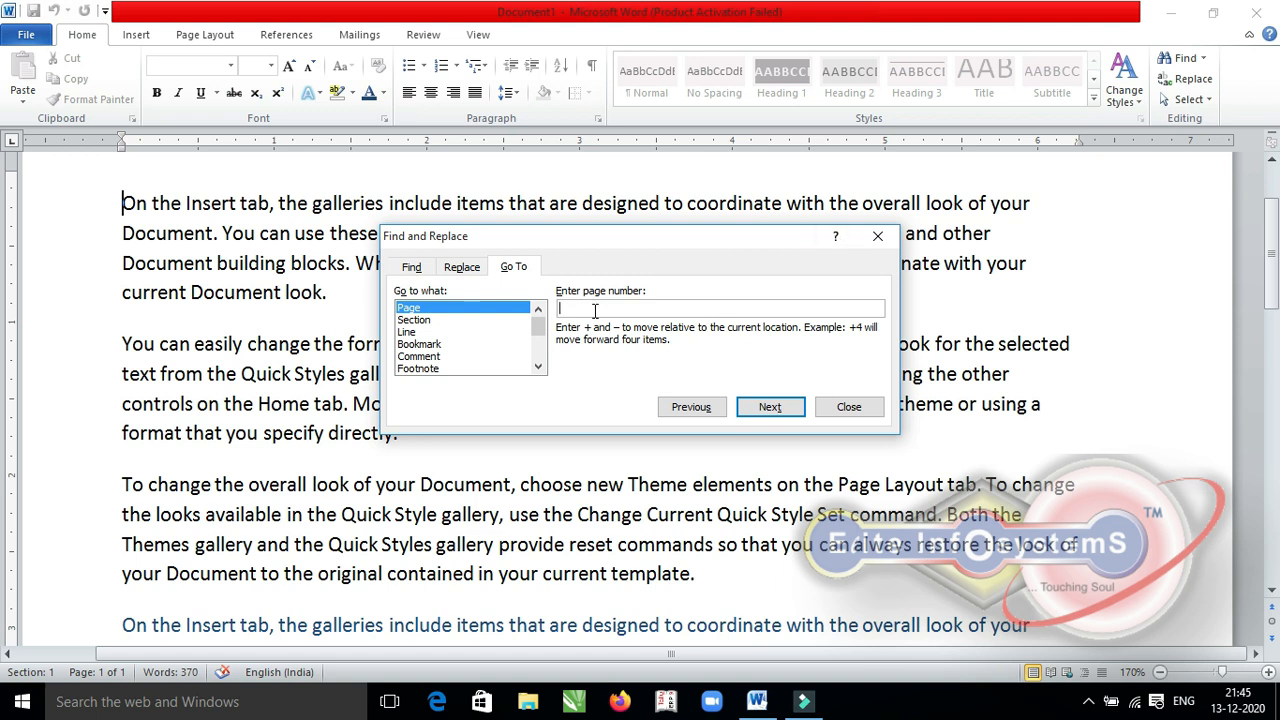
pyautogui.click(407, 332)
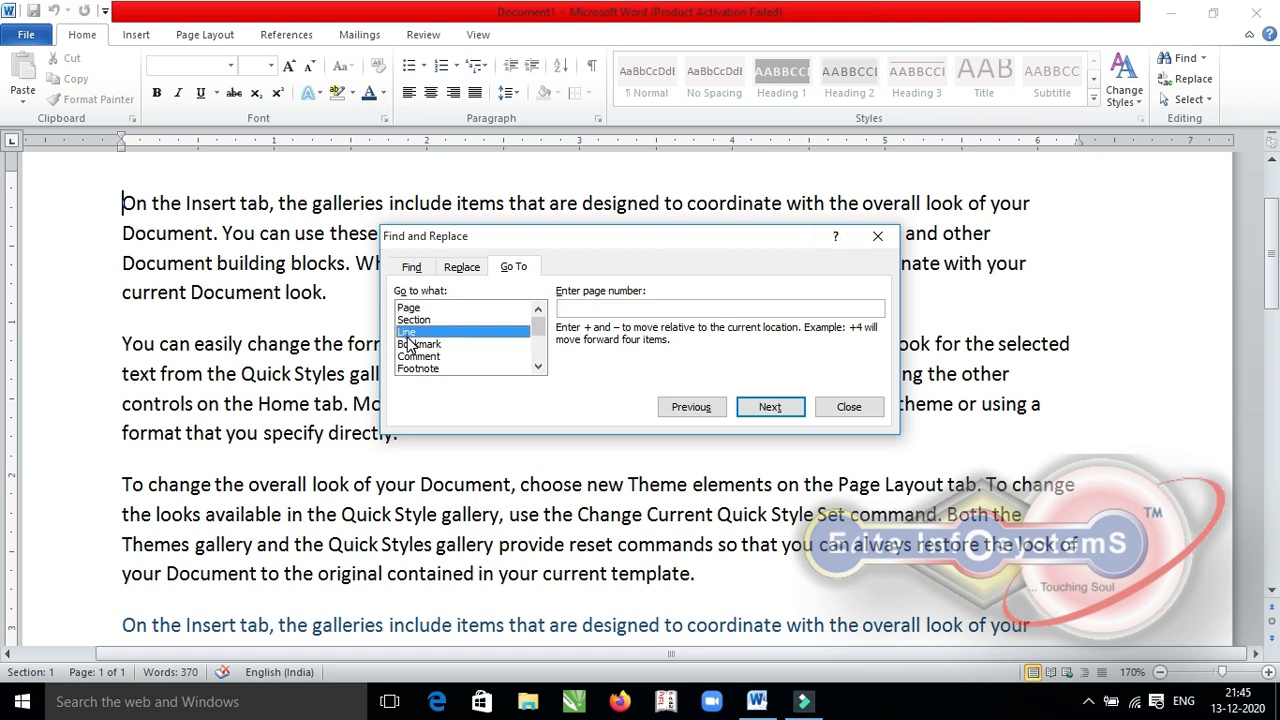
pyautogui.click(590, 312)
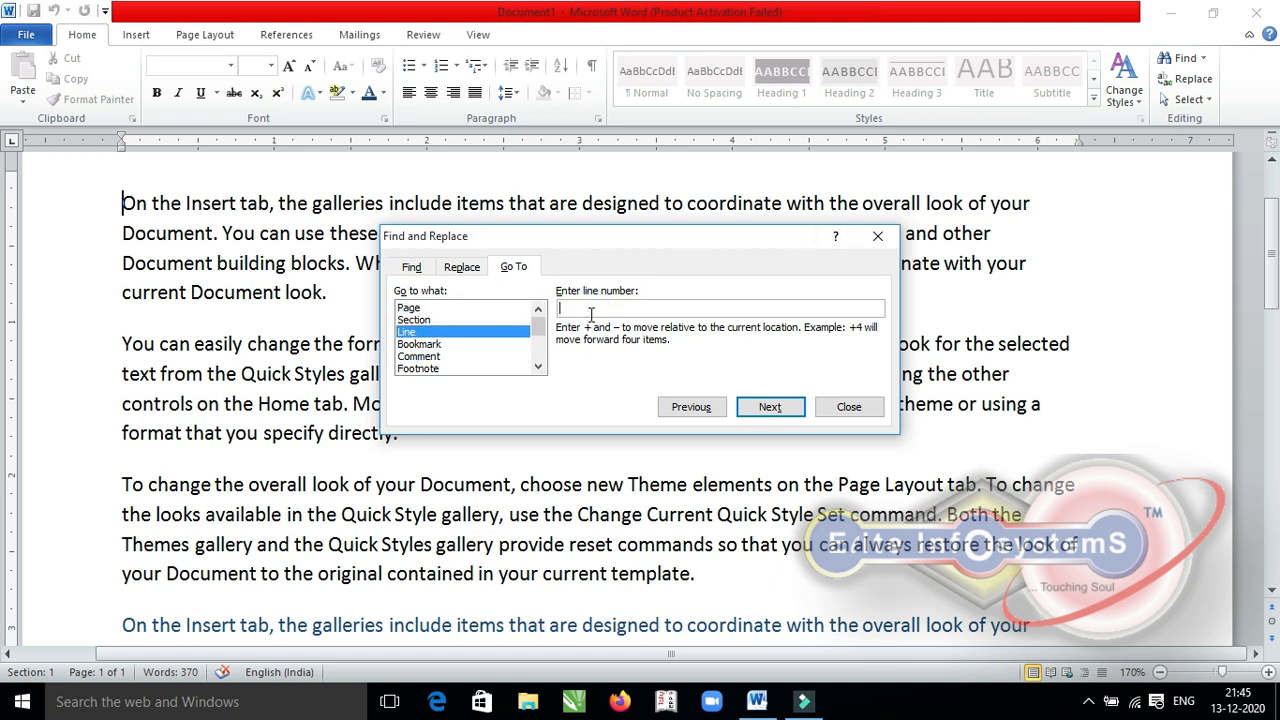
pyautogui.write('10')
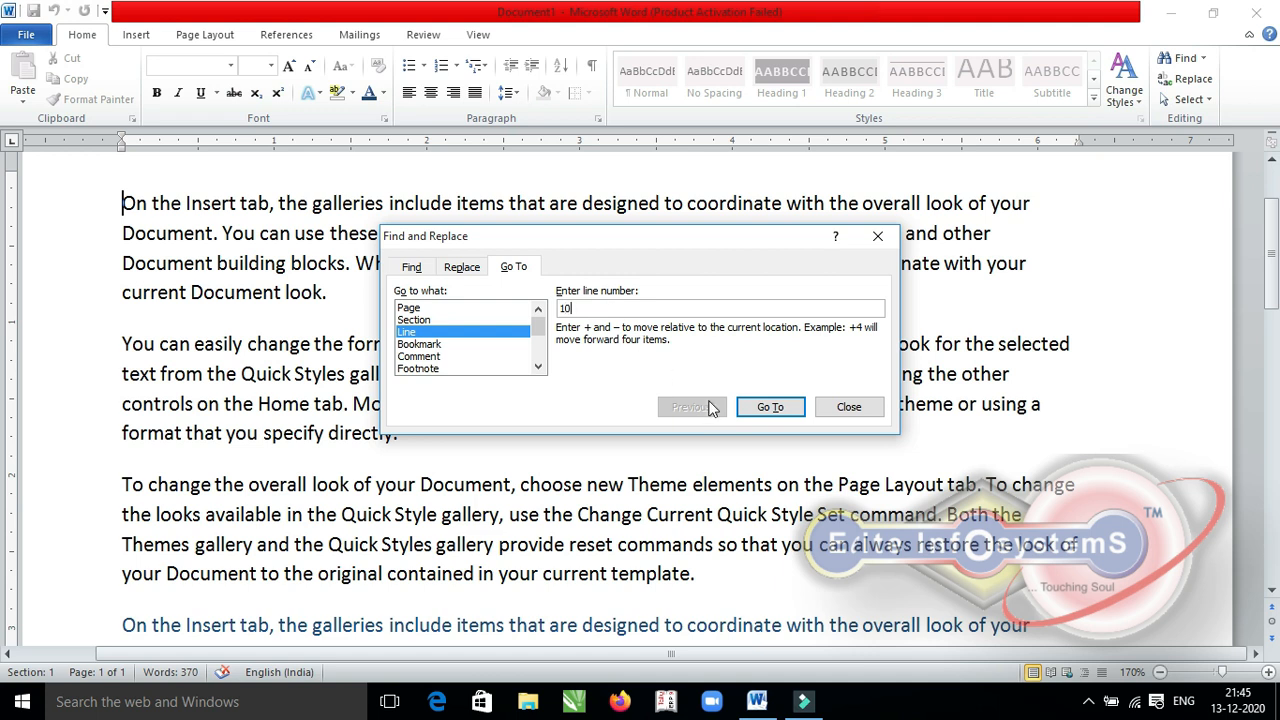
pyautogui.click(768, 411)
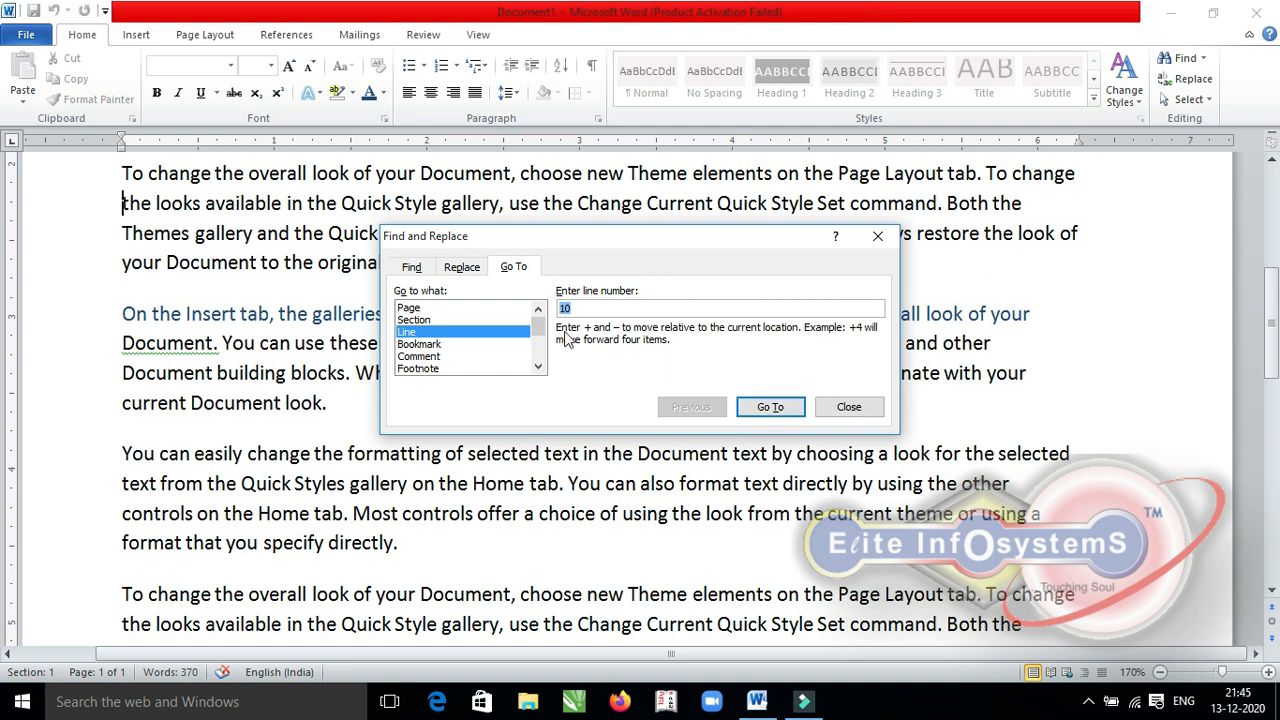
# View the Go To options for the Section and Page targets and close the Find and Replace dialog.
pyautogui.click(517, 320)
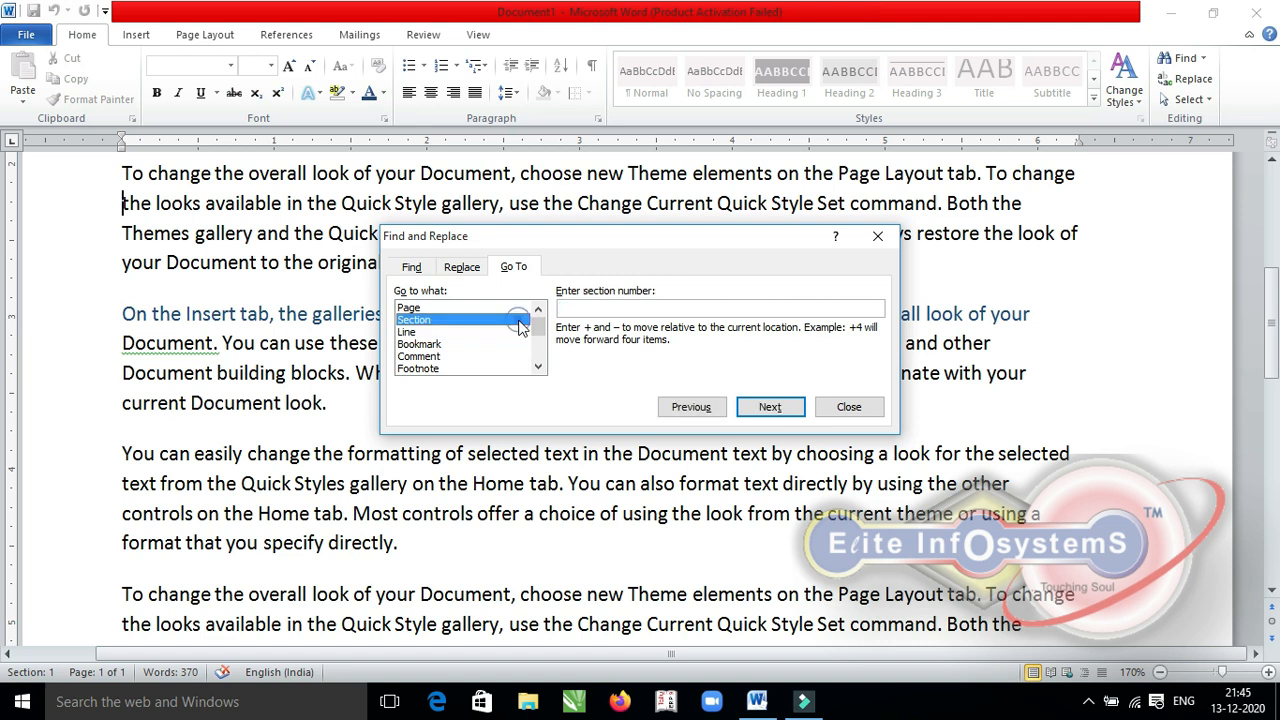
pyautogui.click(508, 308)
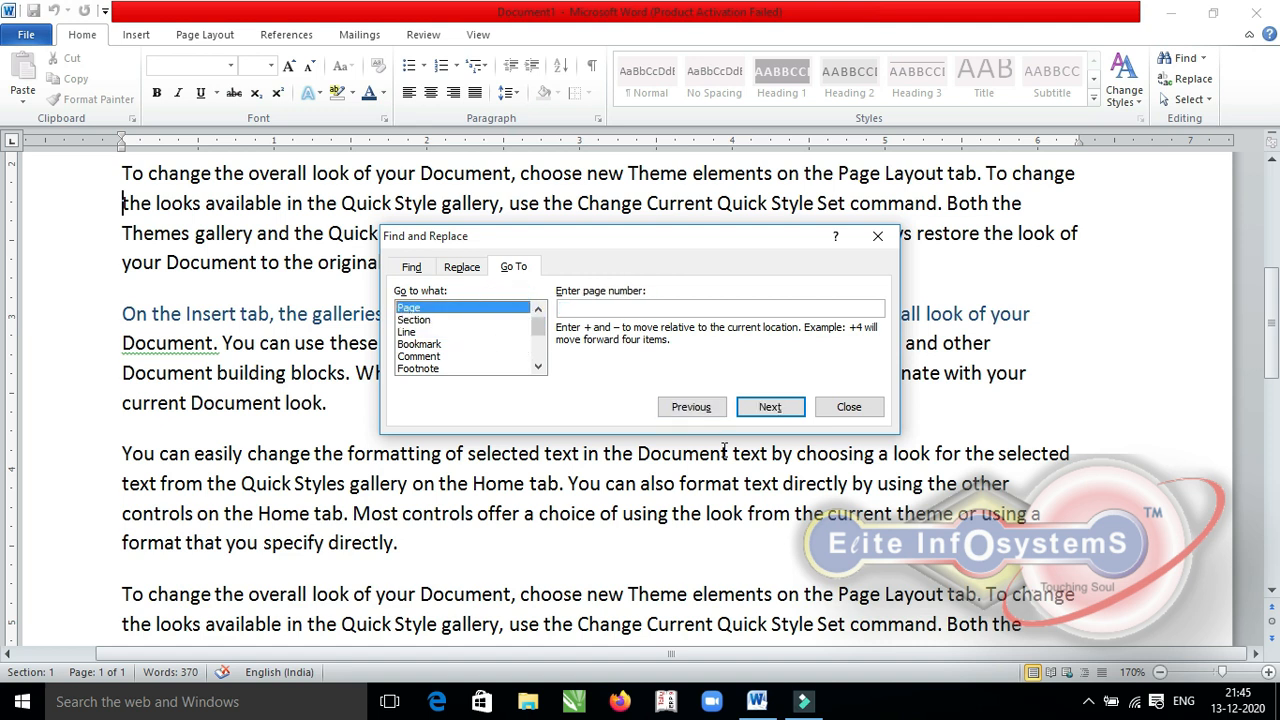
pyautogui.click(861, 413)
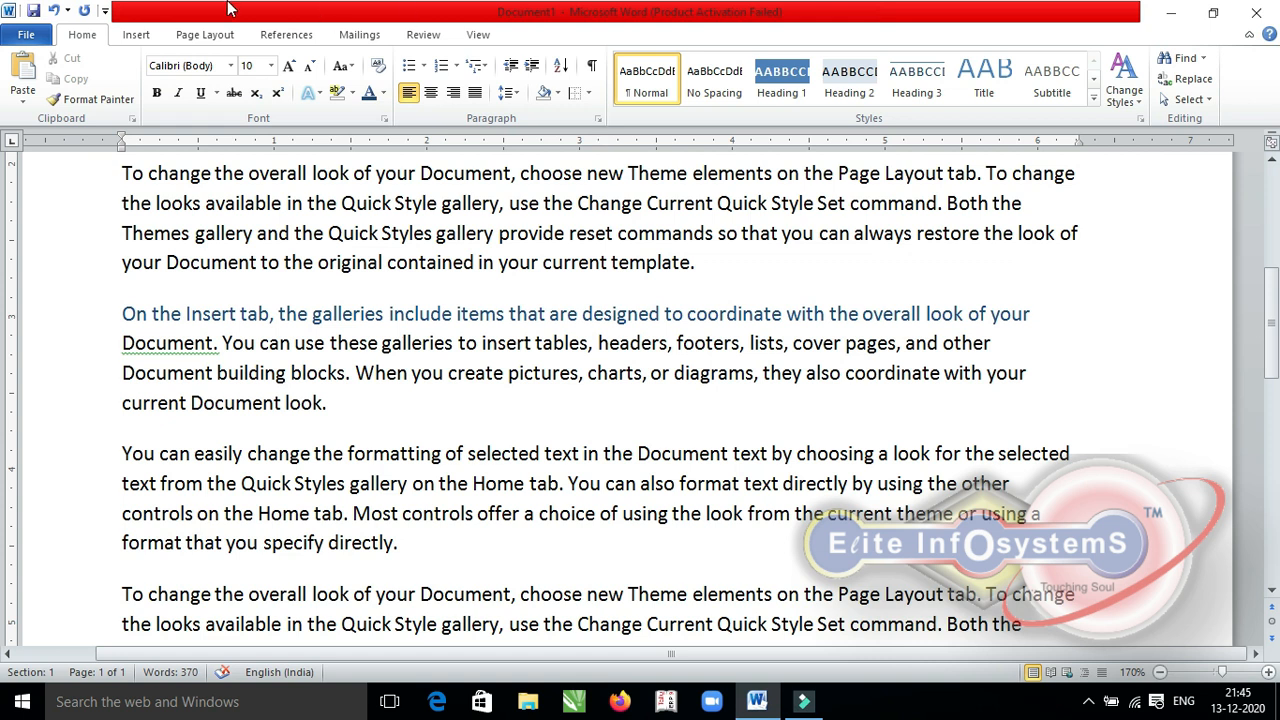
# Draw an isosceles triangle about 0.75" high and 1.26" wide over the paragraph starting "On the Insert tab", and deselect it.
pyautogui.click(138, 36)
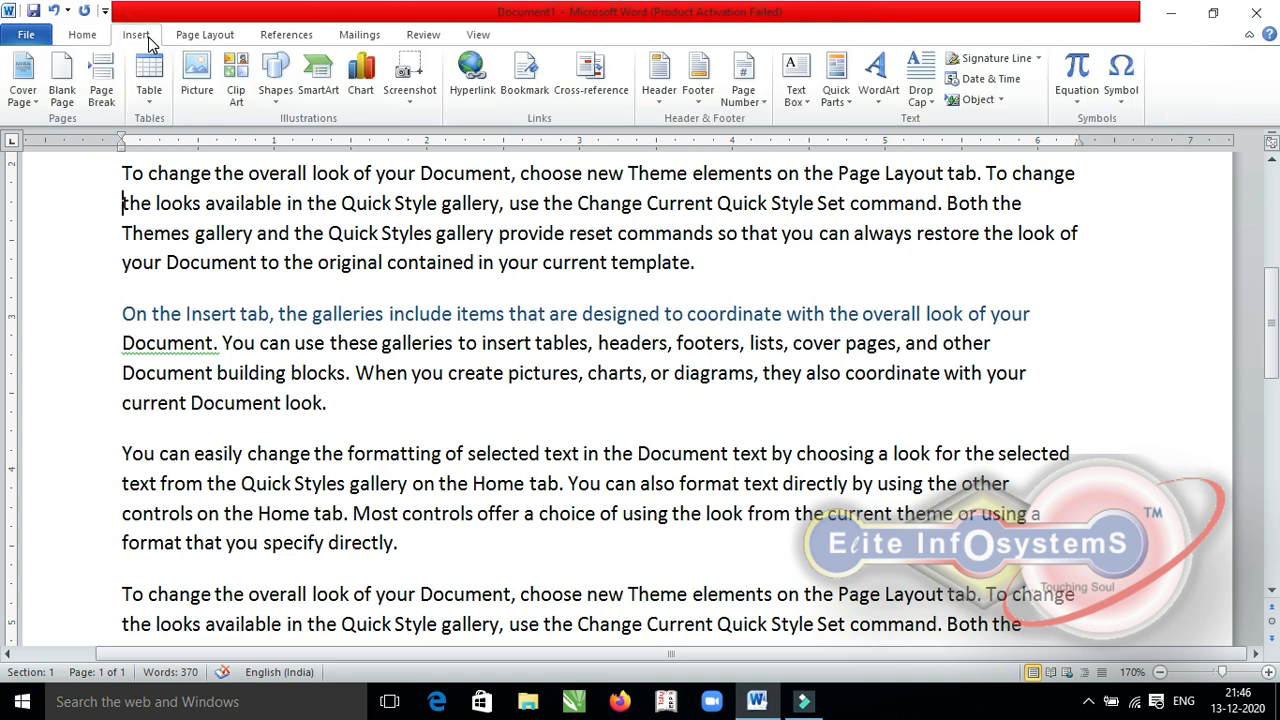
pyautogui.click(286, 100)
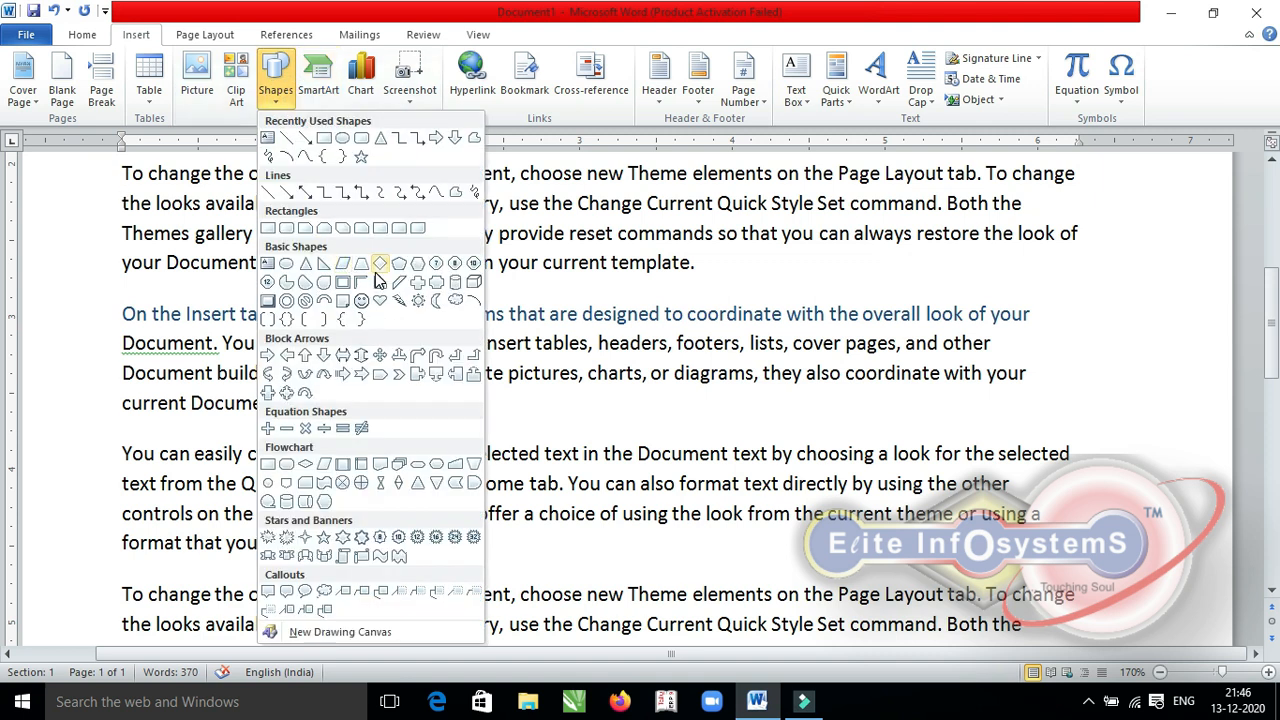
pyautogui.click(305, 264)
pyautogui.moveTo(249, 271)
pyautogui.mouseDown()
pyautogui.moveTo(400, 380)
pyautogui.moveTo(443, 392)
pyautogui.mouseUp()
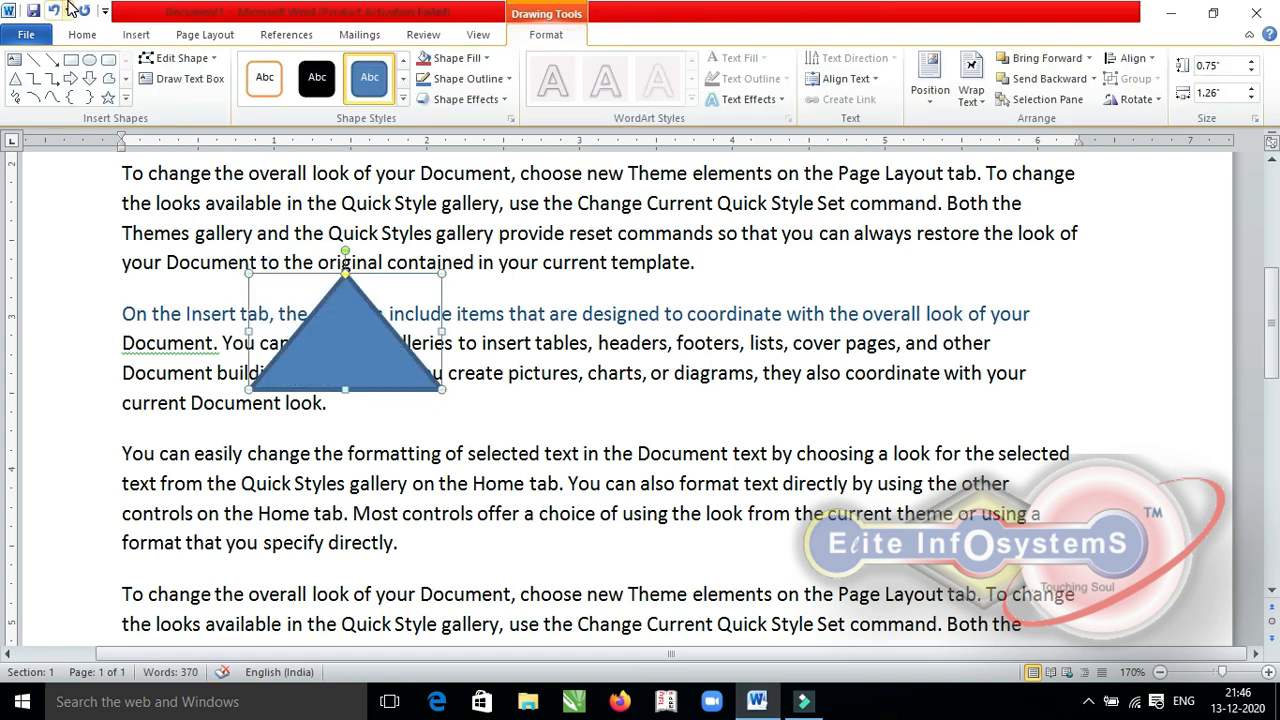
pyautogui.click(76, 40)
pyautogui.click(683, 233)
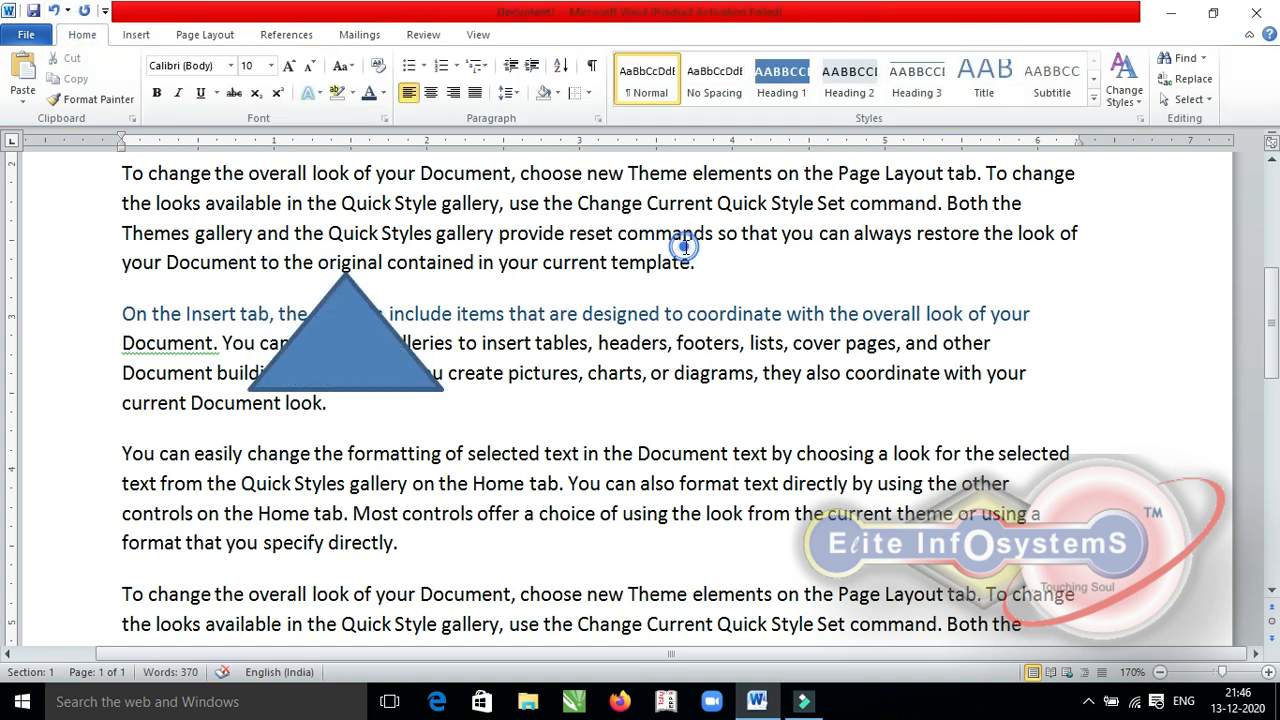
# Use the Selection Pane to hide the triangle and show it again, closing the pane.
pyautogui.click(1188, 100)
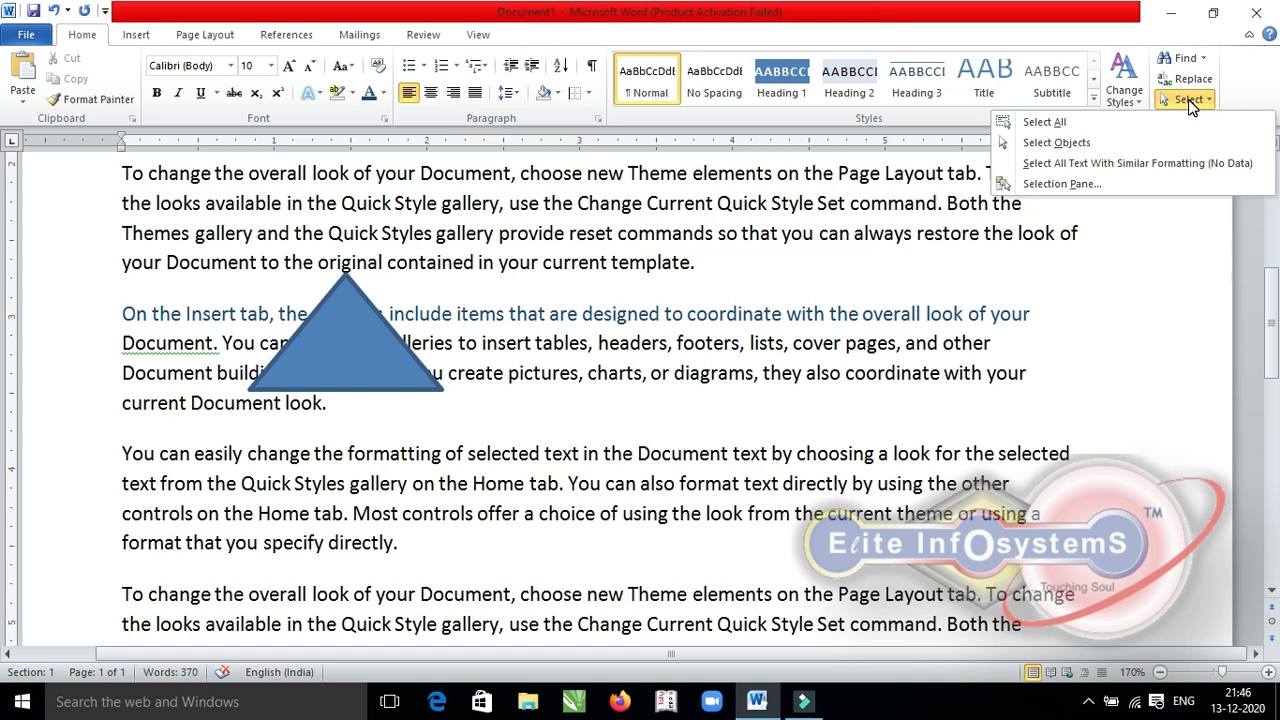
pyautogui.click(1057, 186)
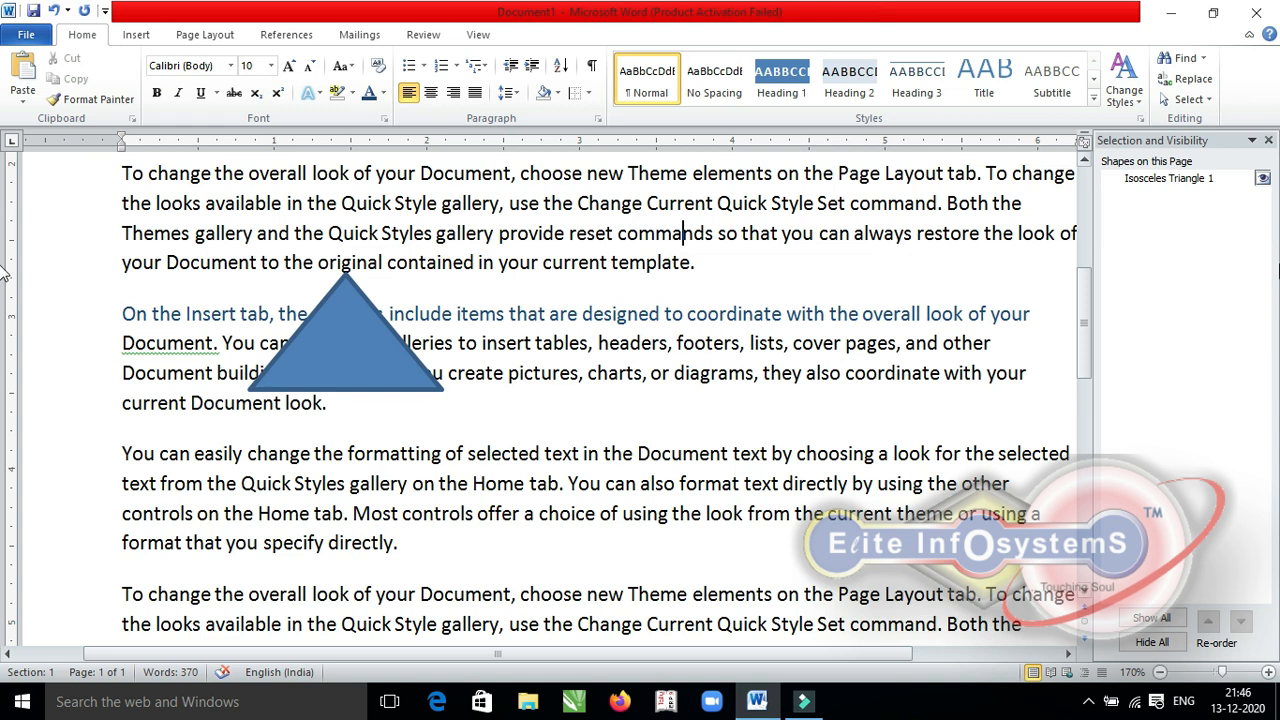
pyautogui.click(1262, 180)
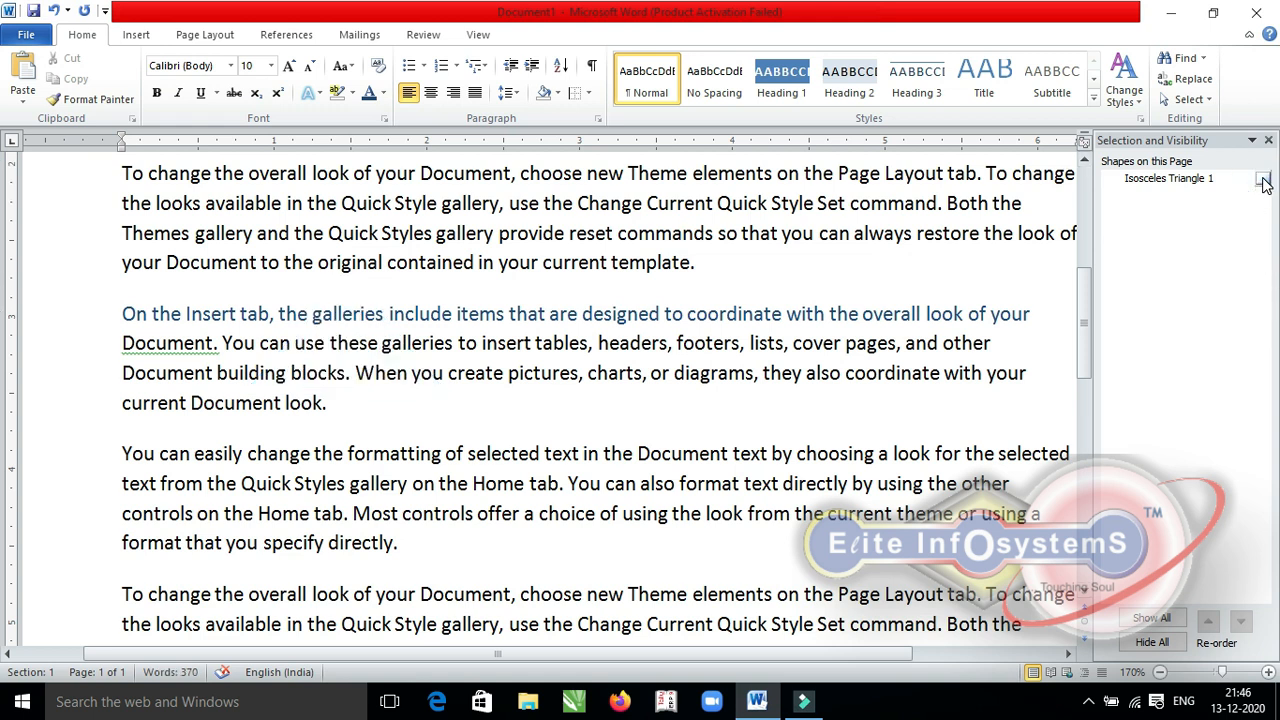
pyautogui.click(1263, 181)
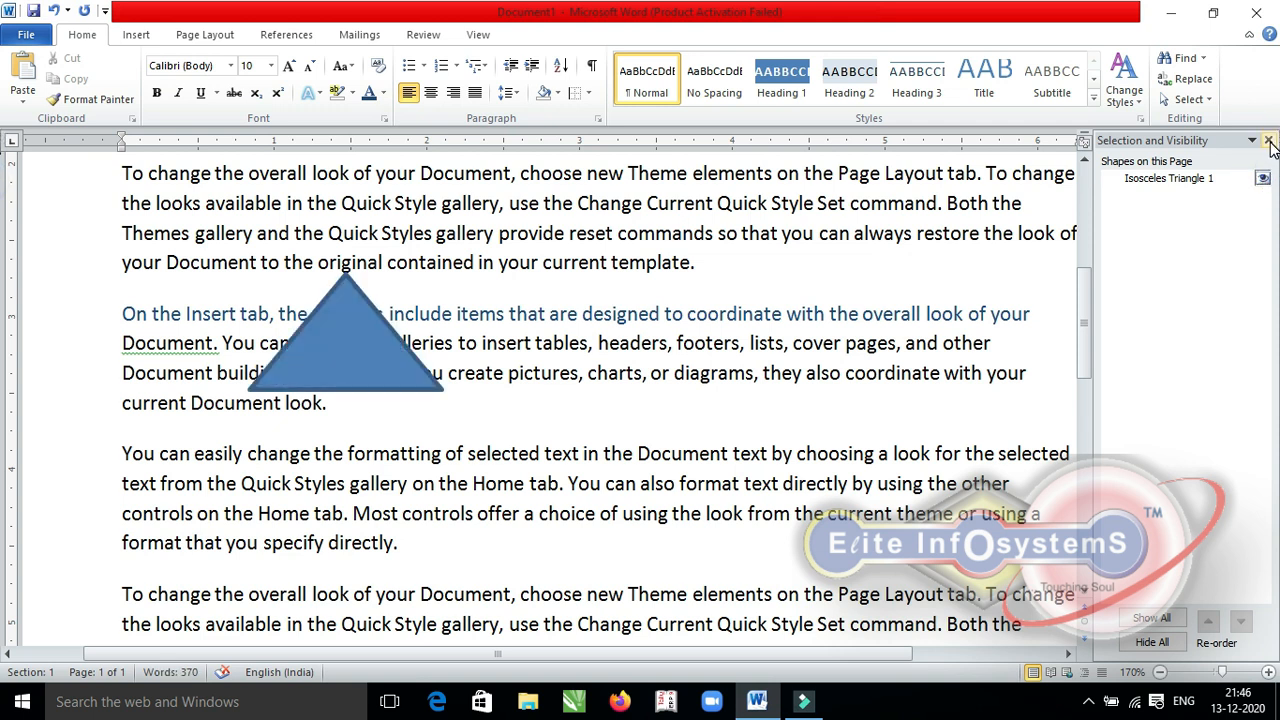
pyautogui.click(1268, 140)
# Select the triangle with Select Objects, and return to text selection by selecting the word "available" in the paragraph above it.
pyautogui.click(1207, 104)
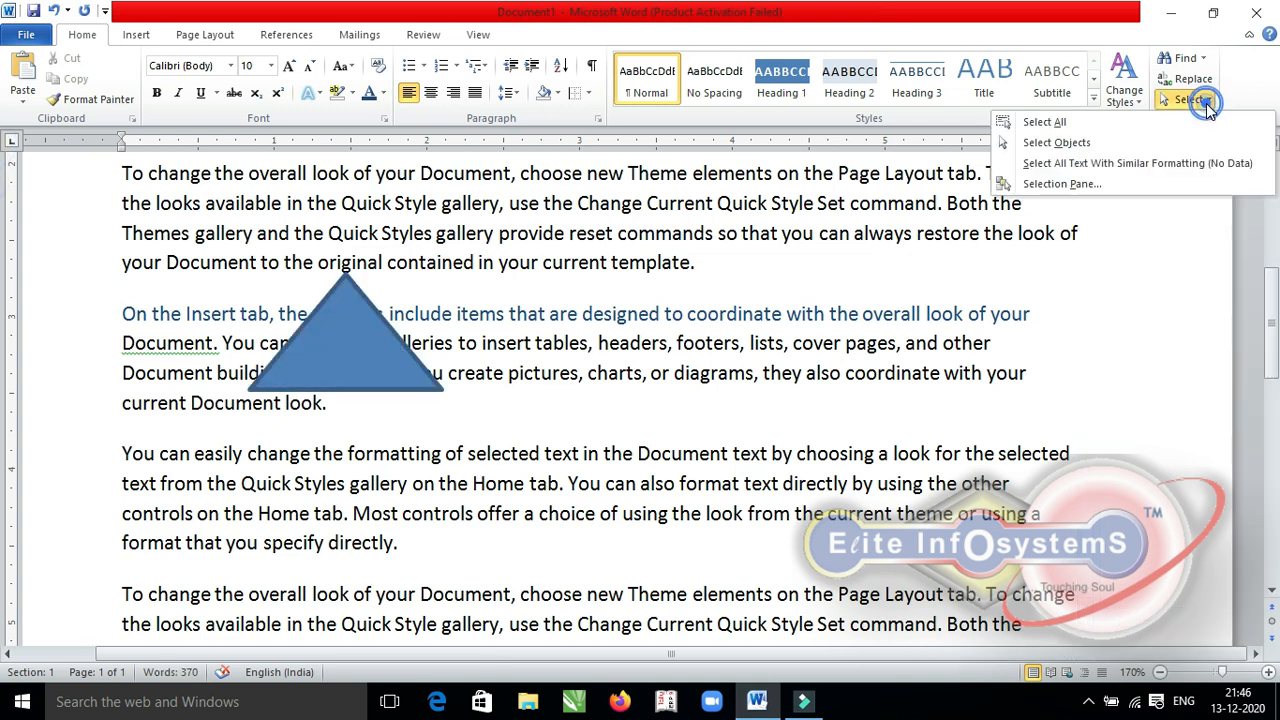
pyautogui.click(1128, 143)
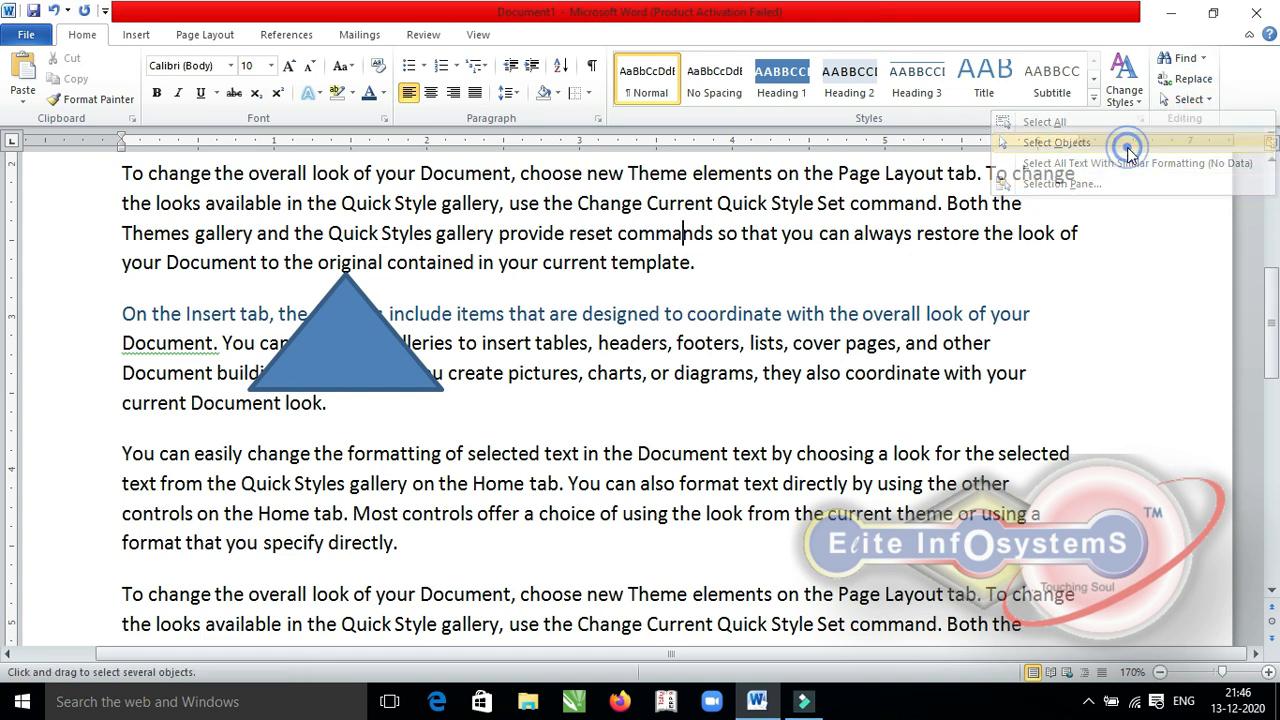
pyautogui.click(353, 344)
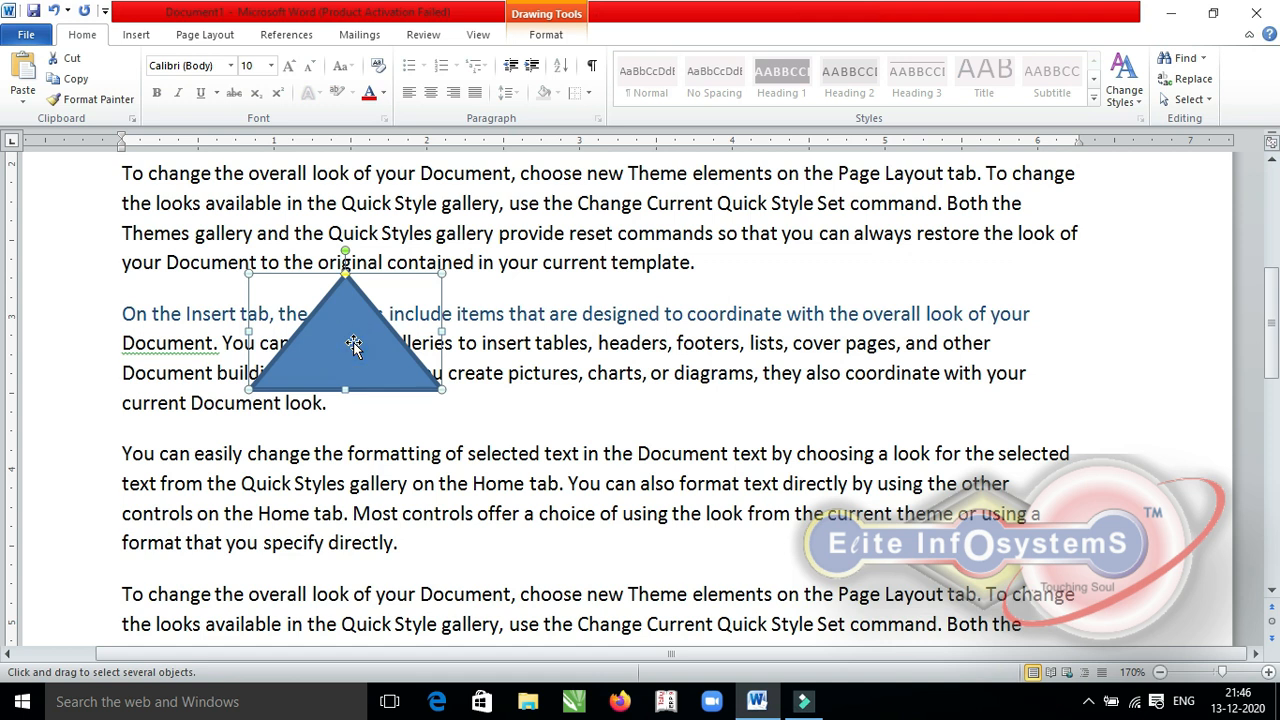
pyautogui.click(701, 263)
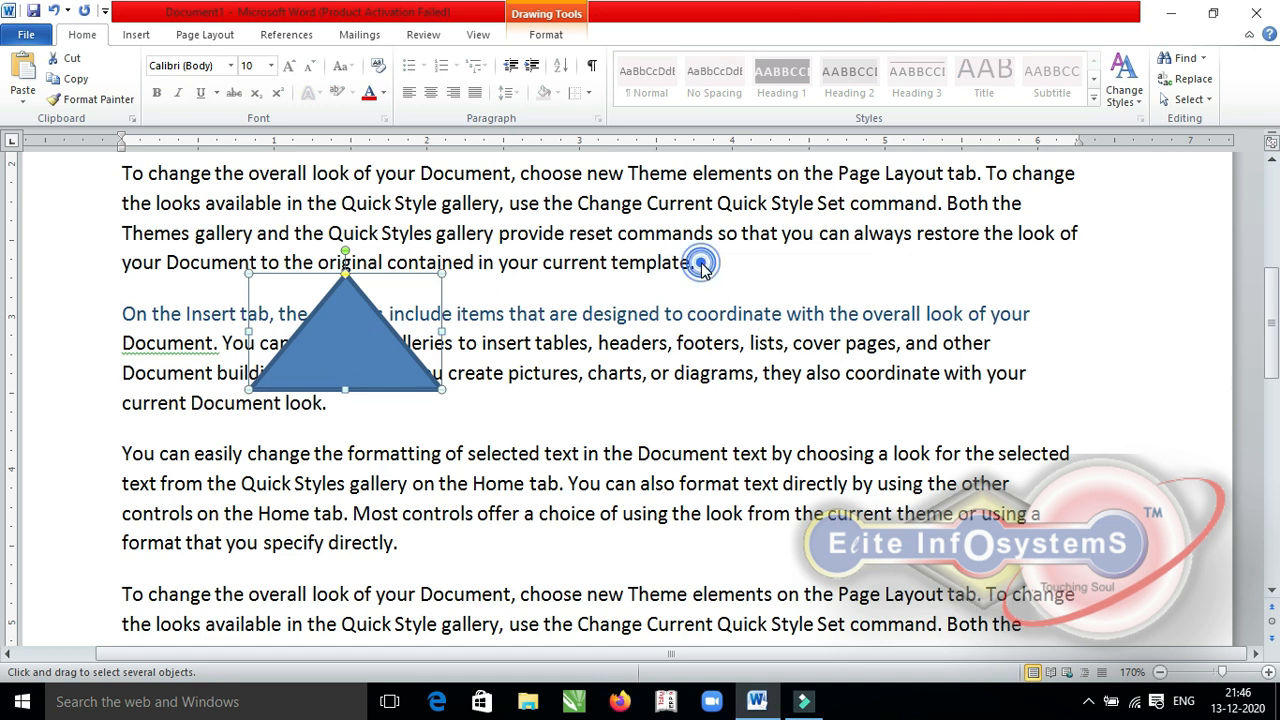
pyautogui.click(402, 160)
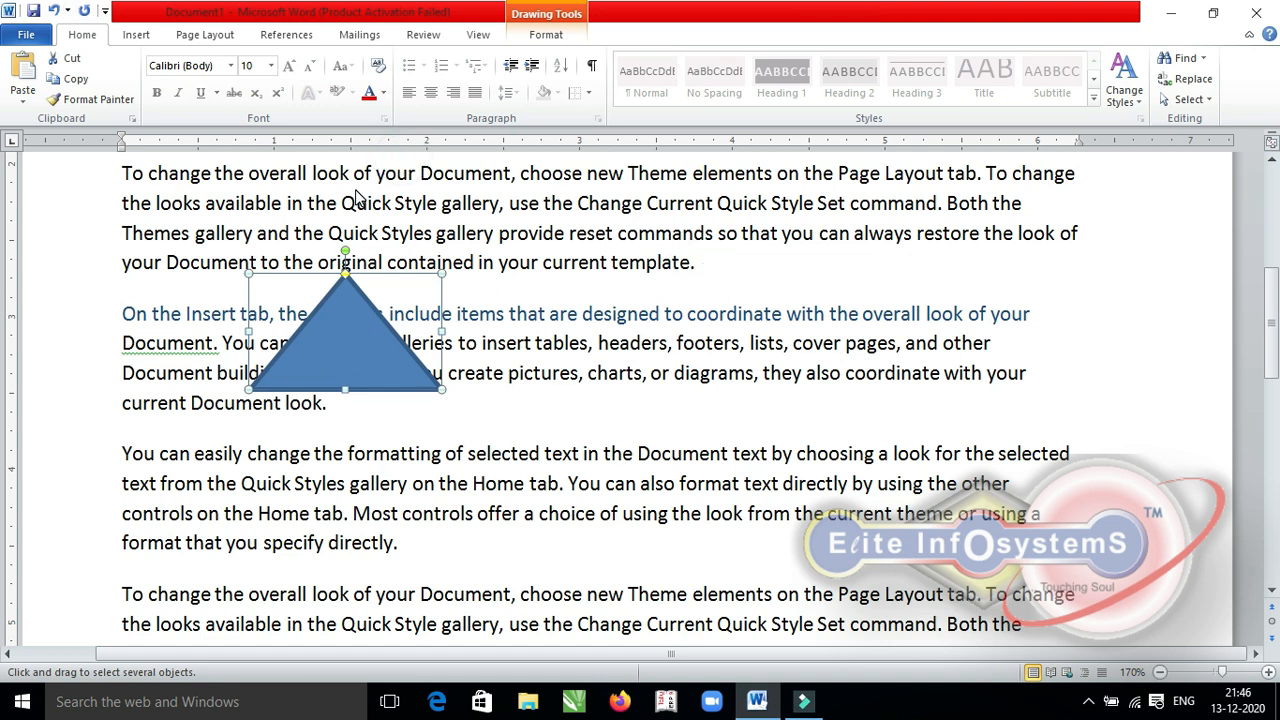
pyautogui.doubleClick(237, 203)
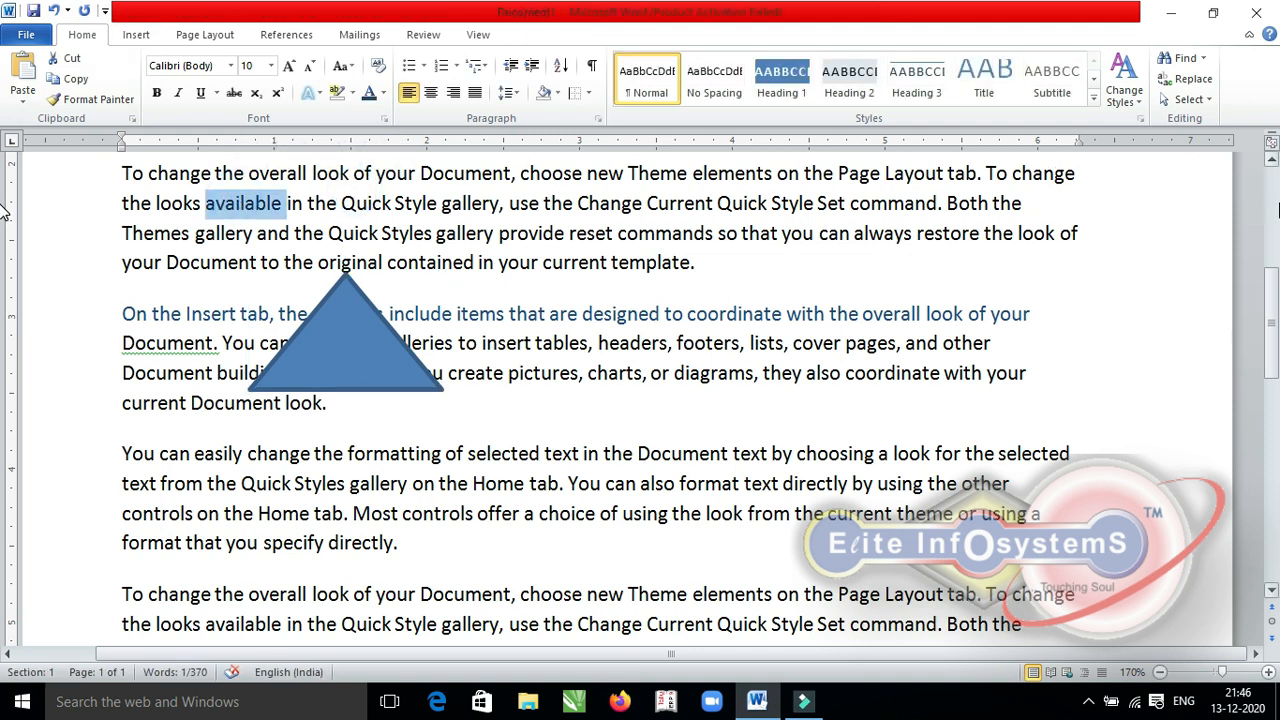
# Select all of the document's content, including the triangle, and delete it.
pyautogui.click(1165, 99)
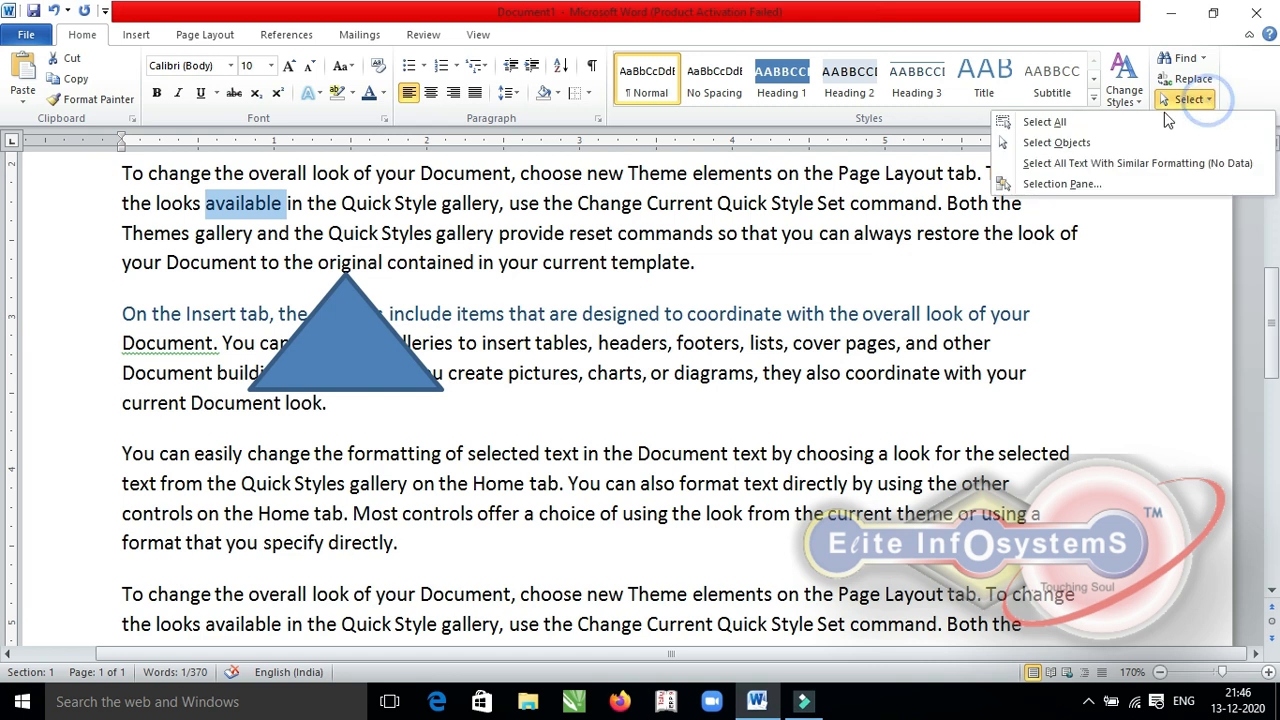
pyautogui.click(1118, 120)
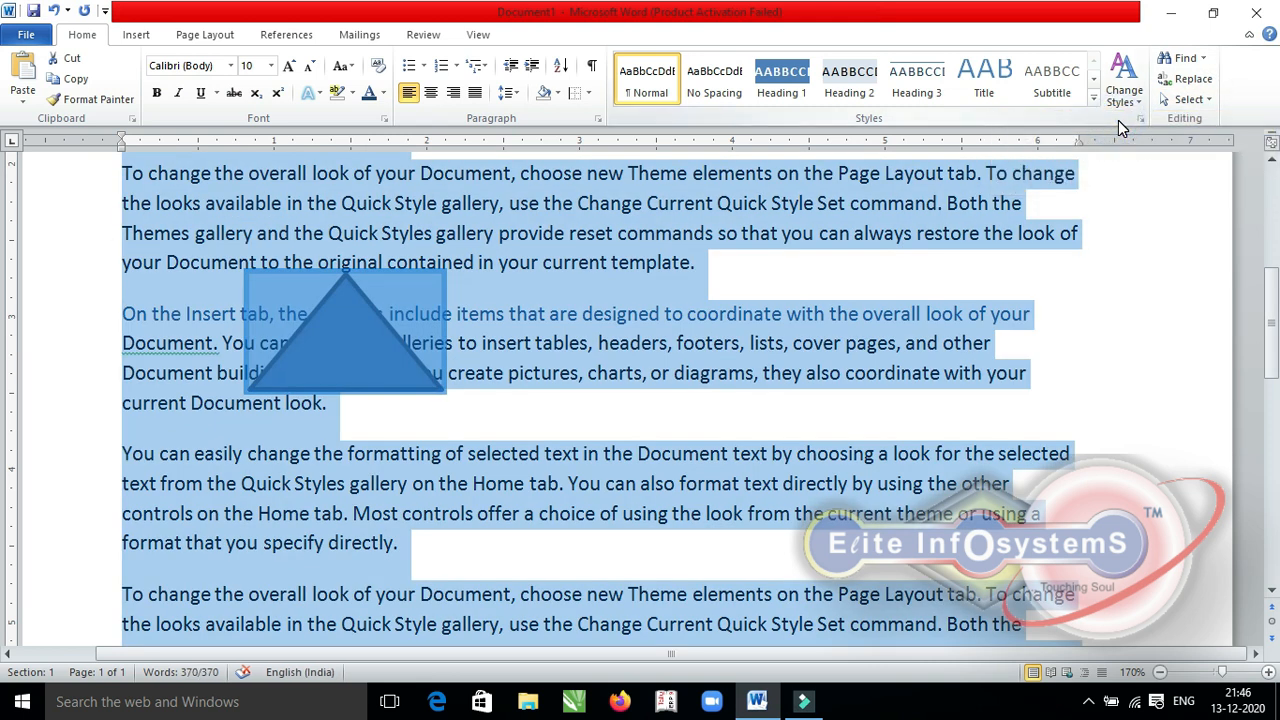
pyautogui.press('Delete')
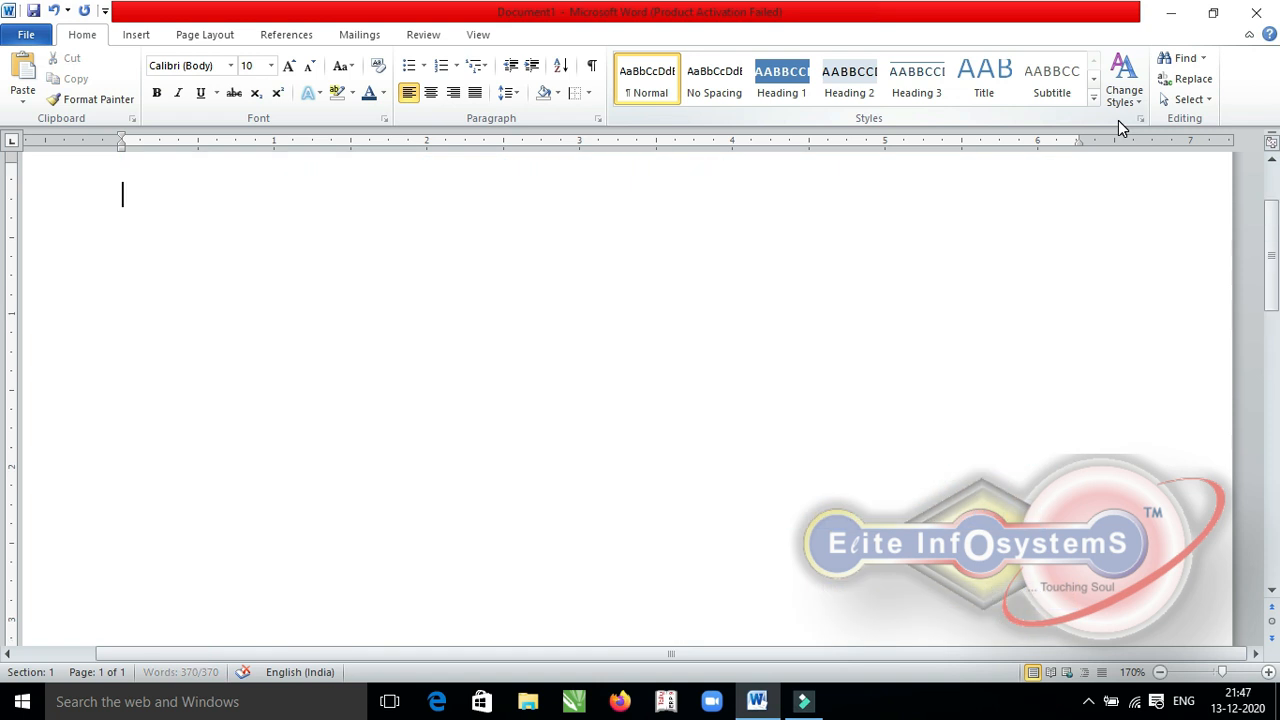